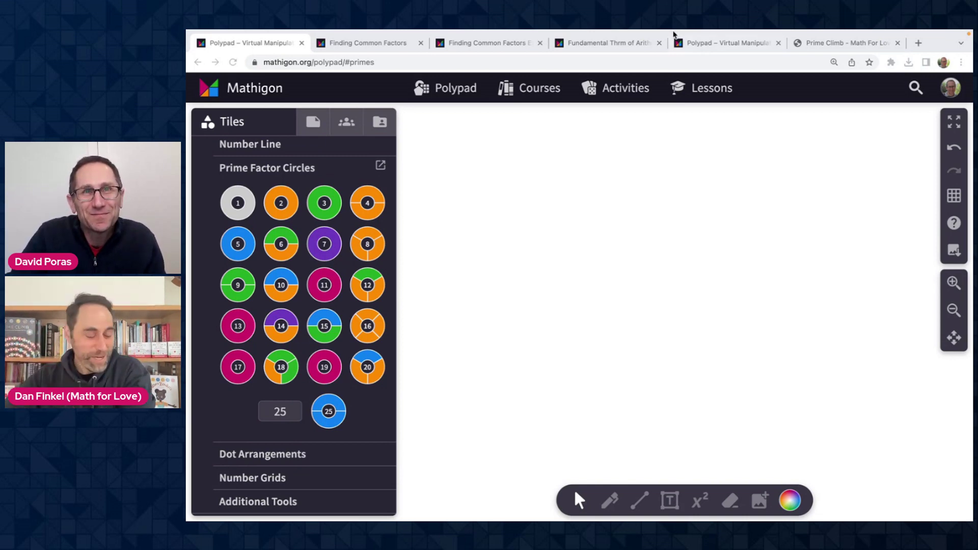
Step: Switch to the Firefox window showing the Math for Love home page
mouse_move(673, 32)
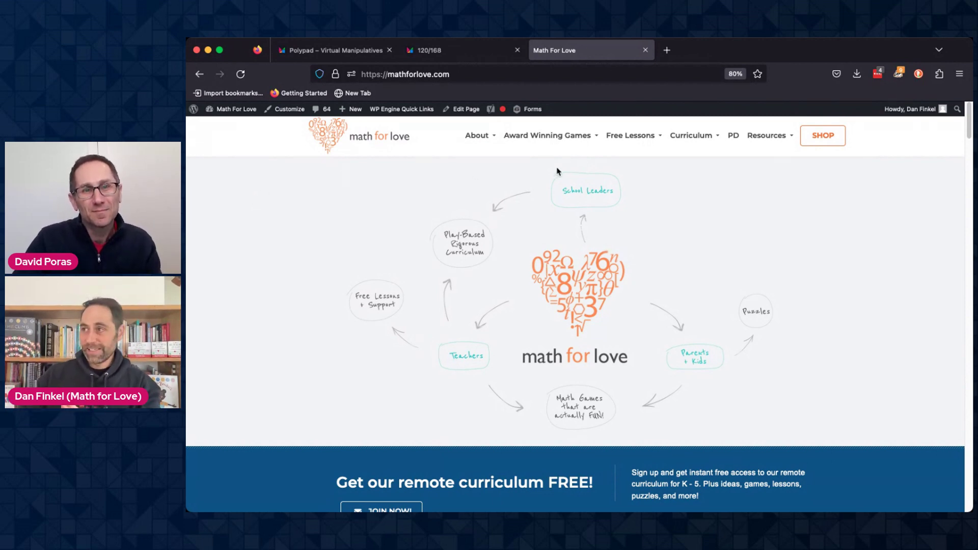
Step: Go to Math for Love's Prime Climb game page from the Award Winning Games menu
click(565, 136)
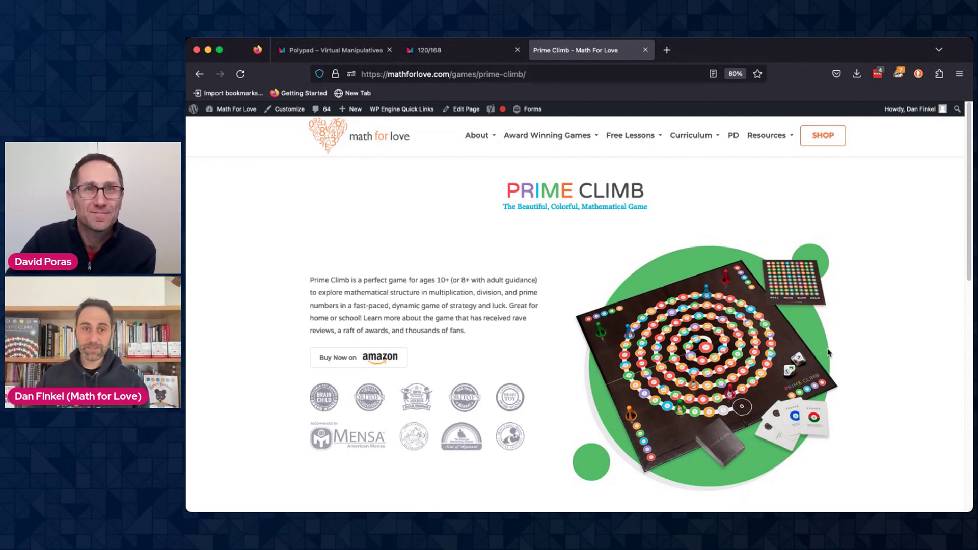
Step: Open the Free Lessons > Rich Tasks library and scroll down through it
mouse_move(642, 137)
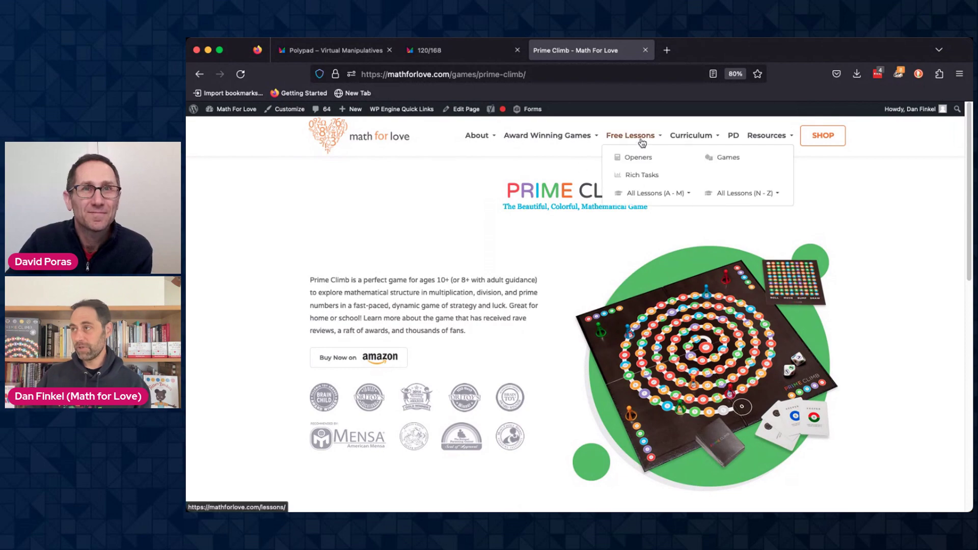
click(643, 176)
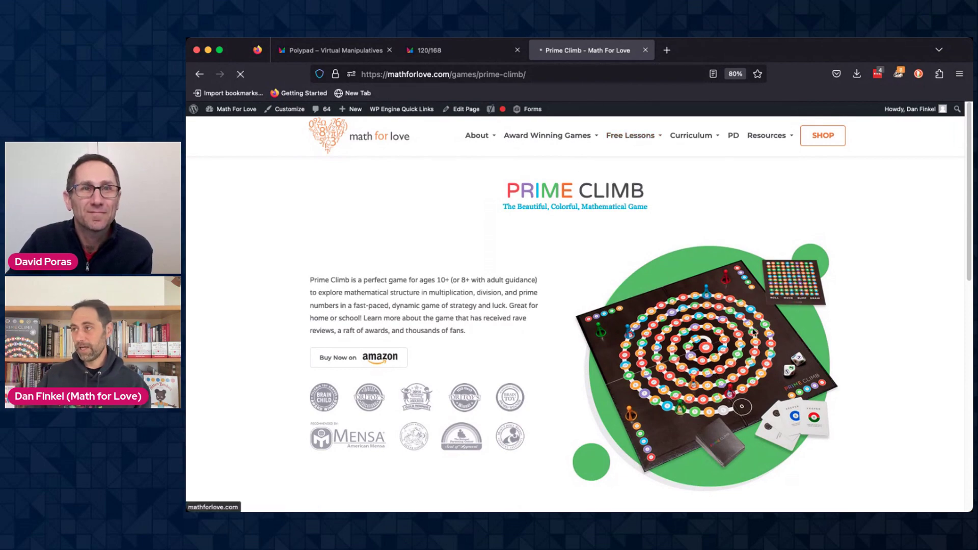
scroll(655, 361, down, 20)
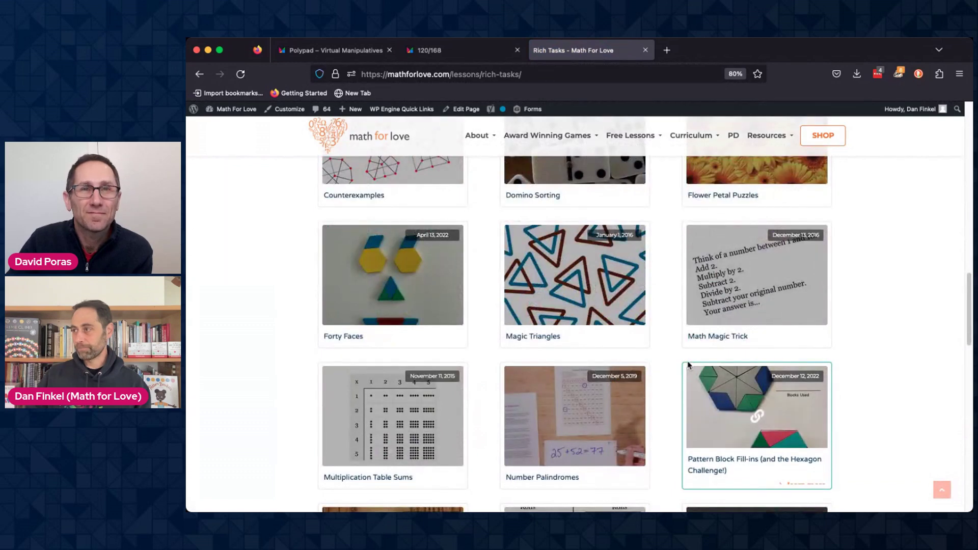
scroll(688, 365, down, 3)
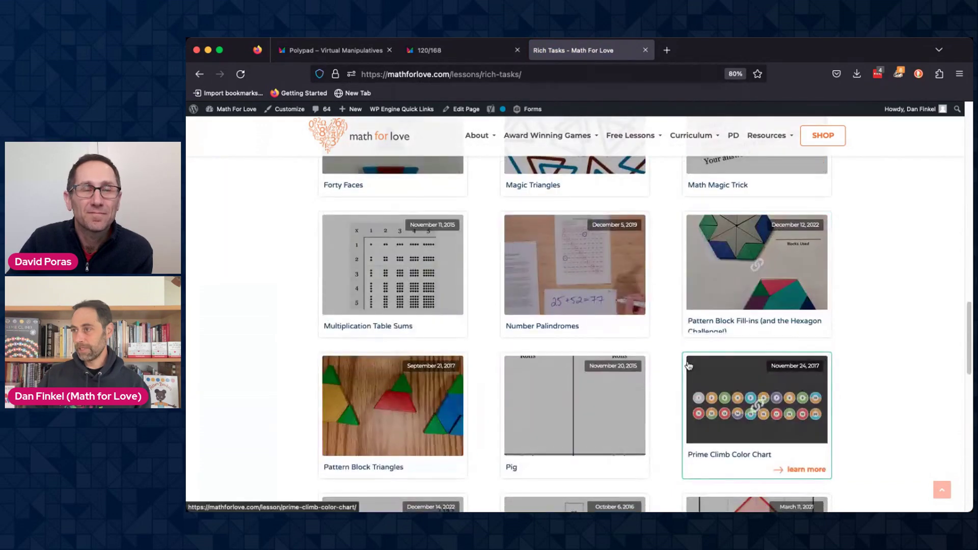
Step: Open the Prime Climb Color Chart lesson and scroll through its contents
click(764, 411)
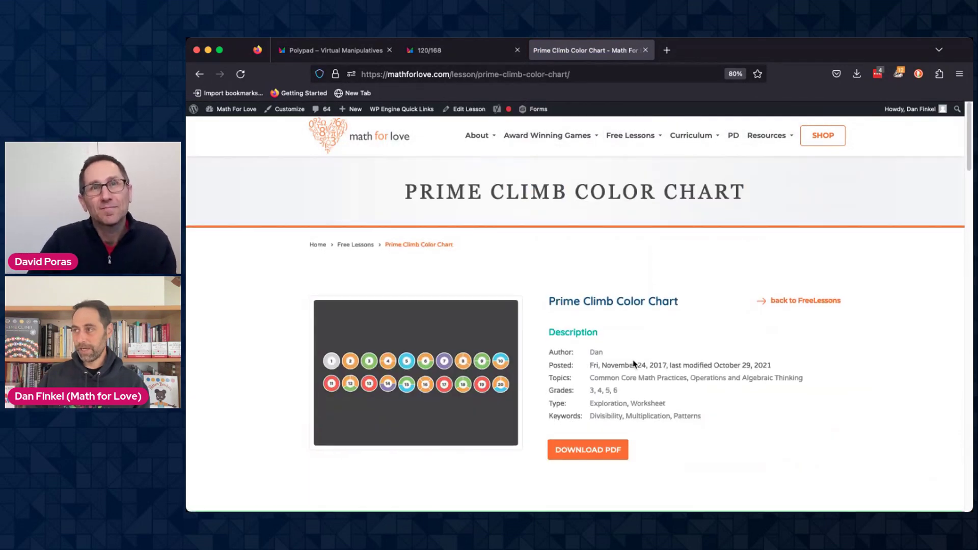
scroll(637, 363, down, 10)
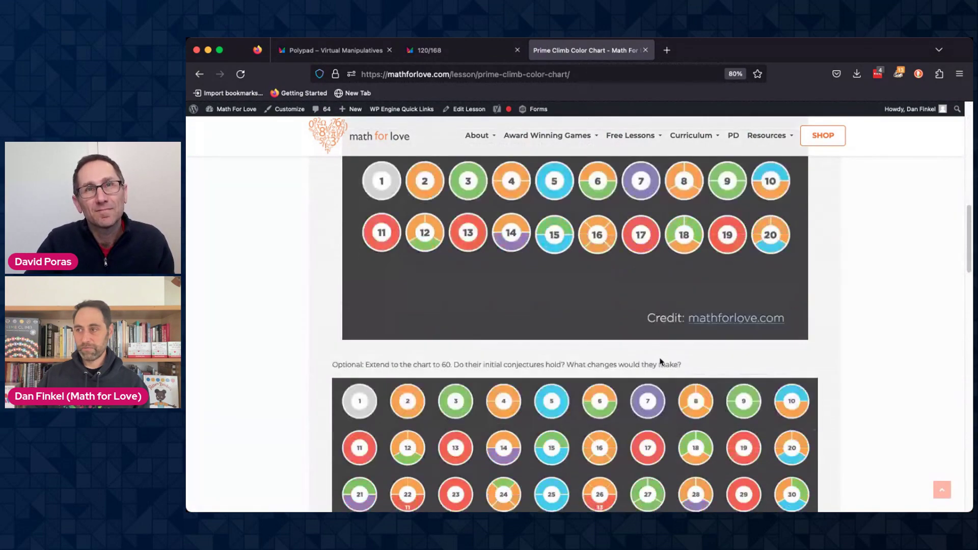
scroll(663, 361, down, 8)
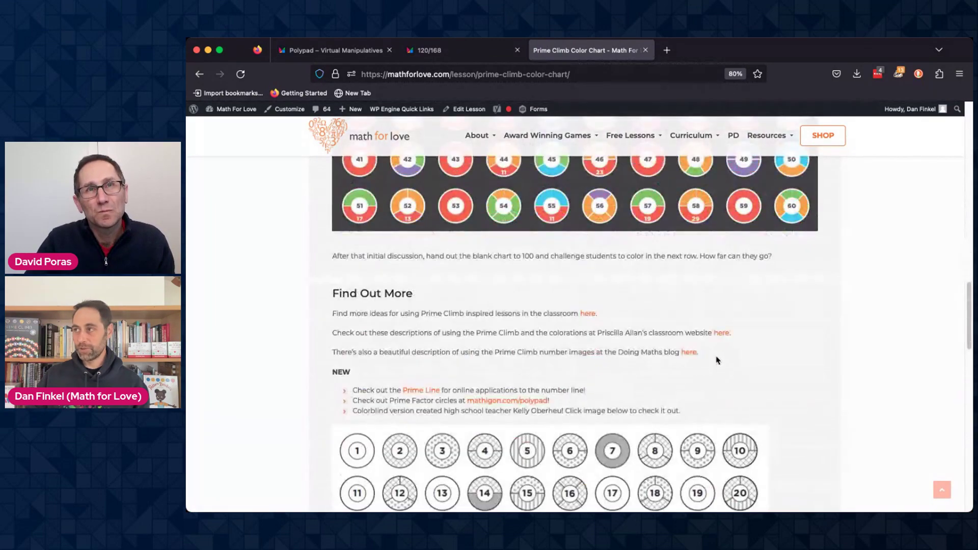
scroll(716, 360, down, 15)
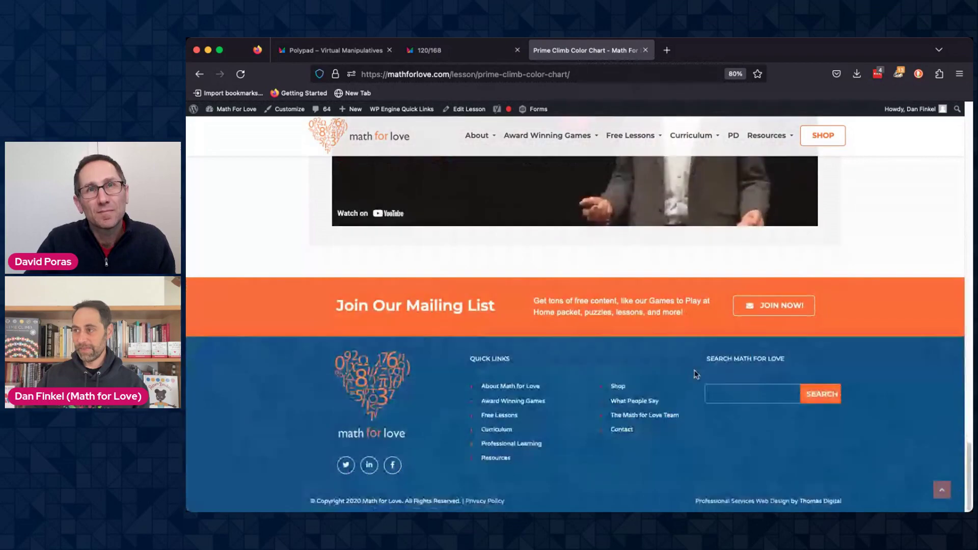
scroll(696, 375, up, 12)
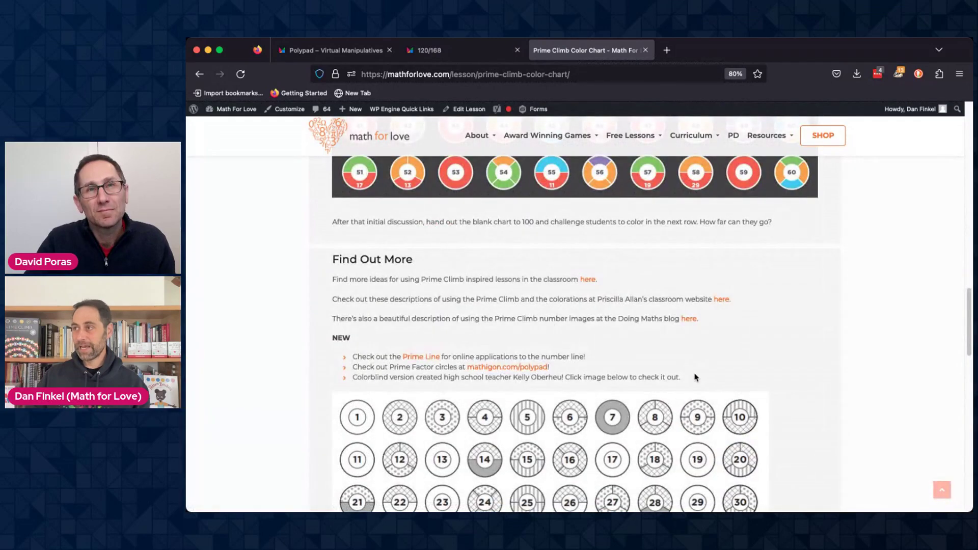
scroll(696, 377, up, 20)
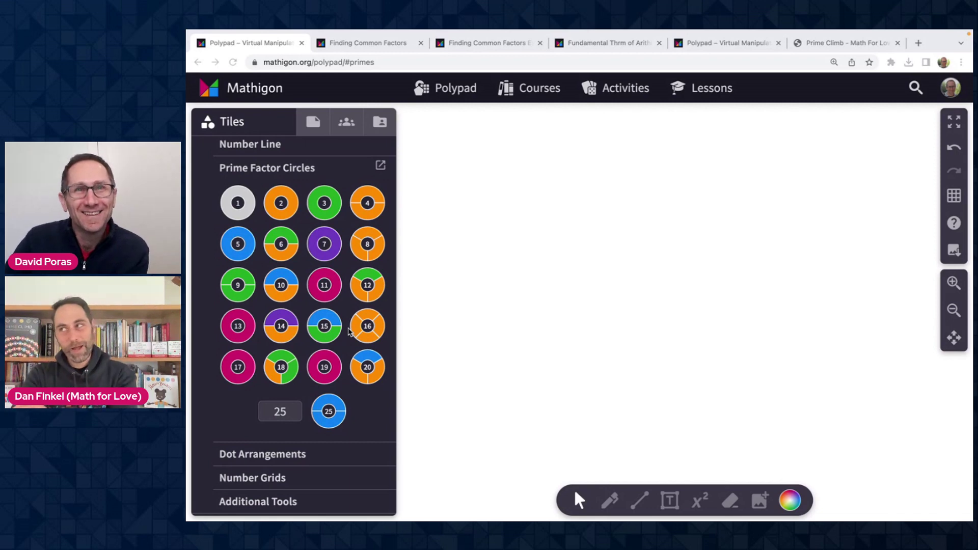
scroll(281, 310, up, 1)
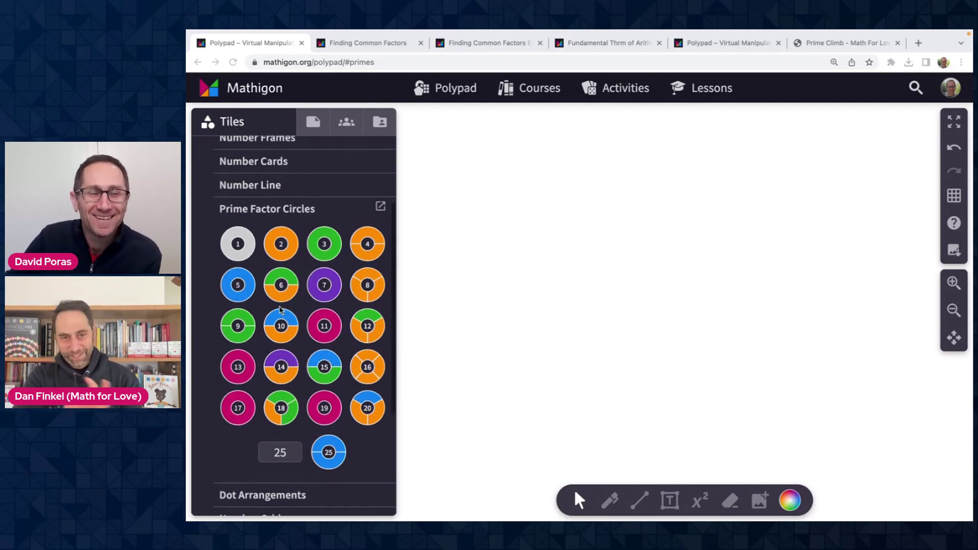
scroll(280, 309, down, 1)
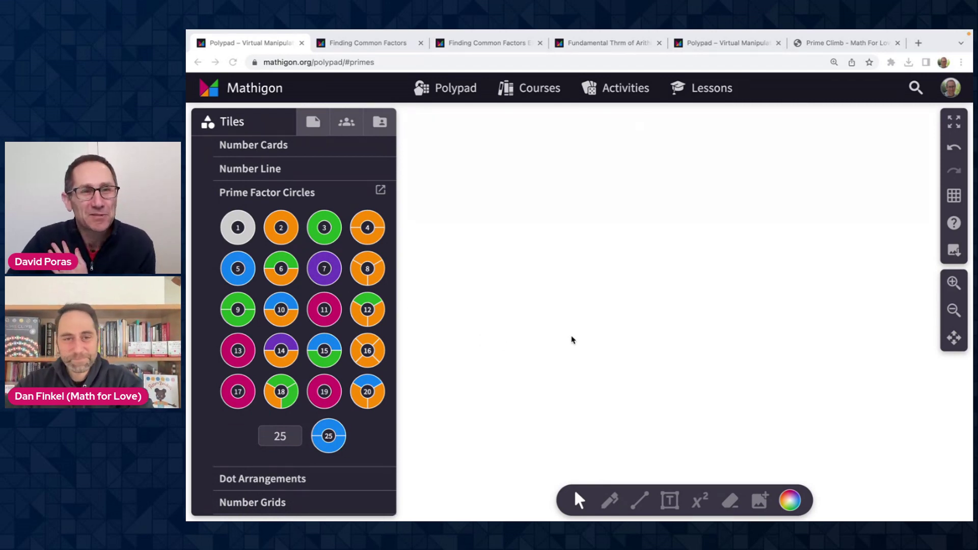
scroll(324, 328, up, 5)
scroll(324, 327, down, 4)
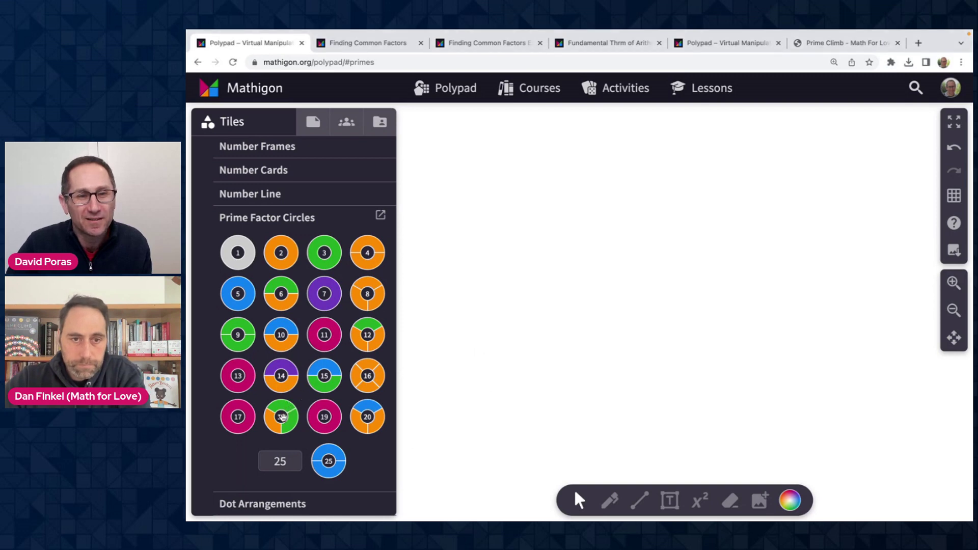
Step: Place an 18 prime factor circle, zoom in, and split it into 2, 3 and 3
drag(281, 417, 638, 254)
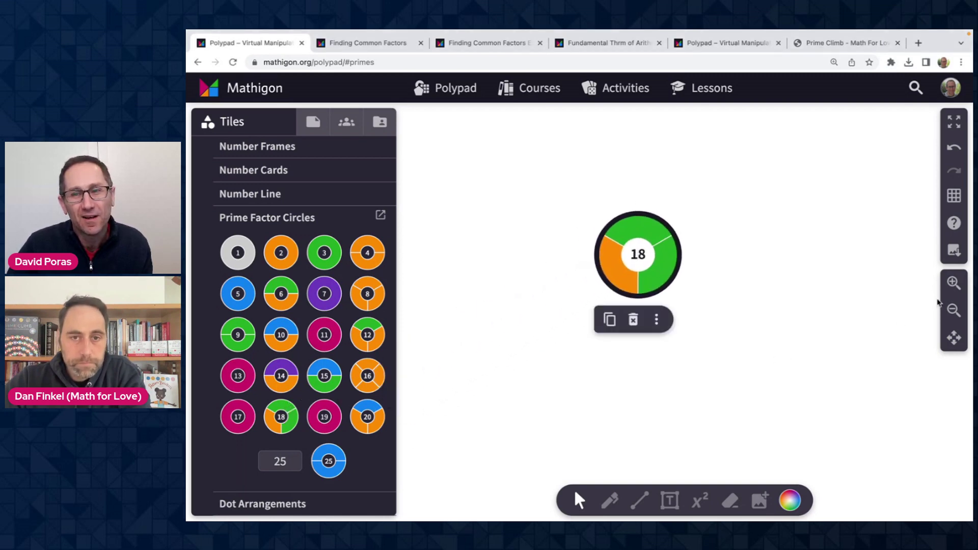
click(953, 283)
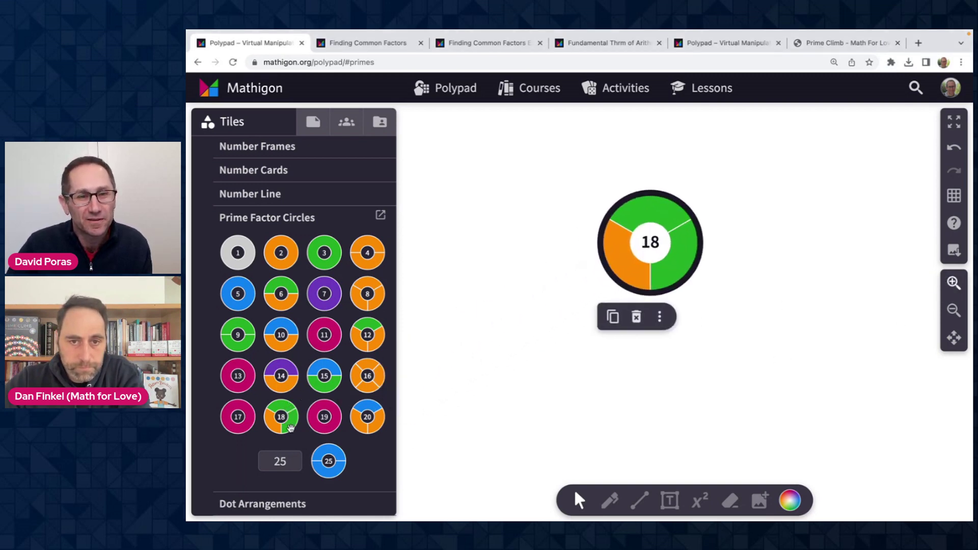
click(753, 313)
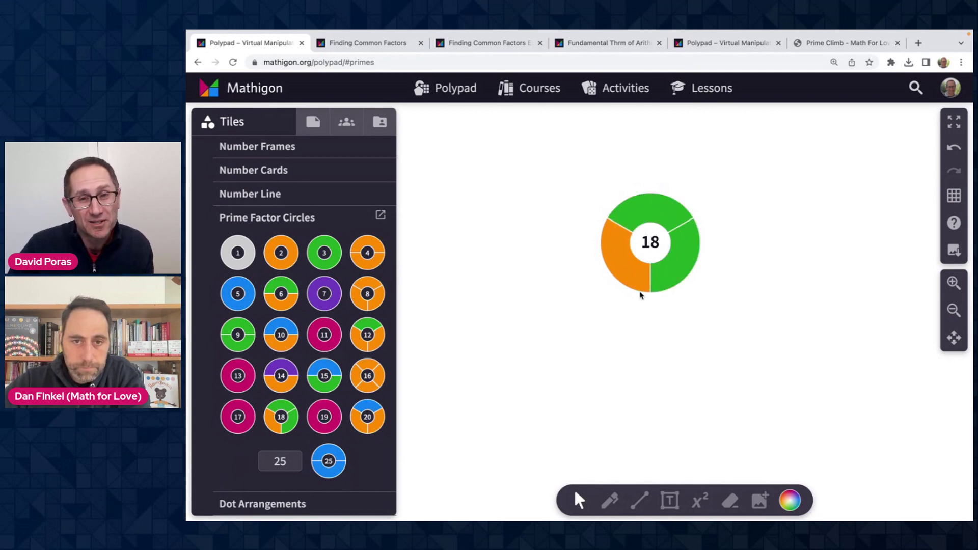
click(617, 268)
drag(617, 268, 515, 293)
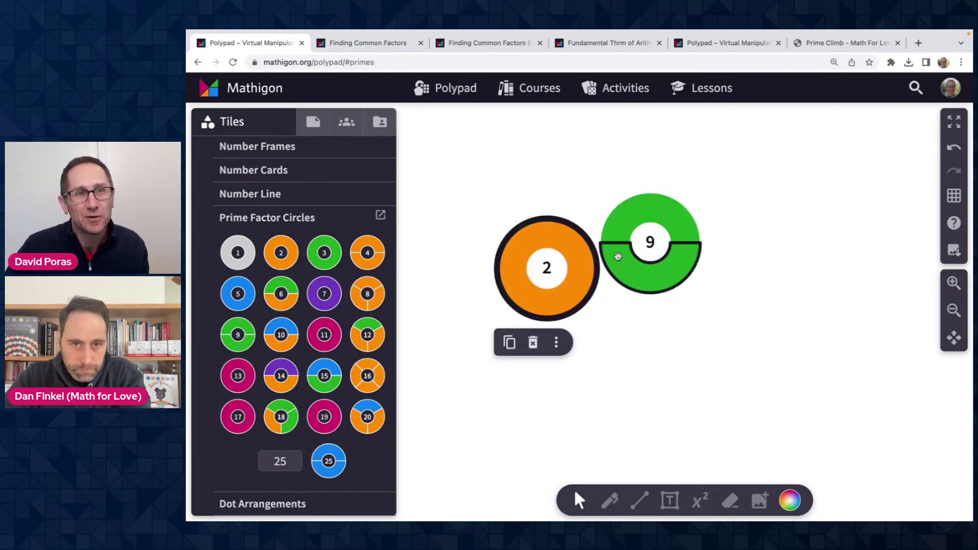
drag(645, 276, 785, 274)
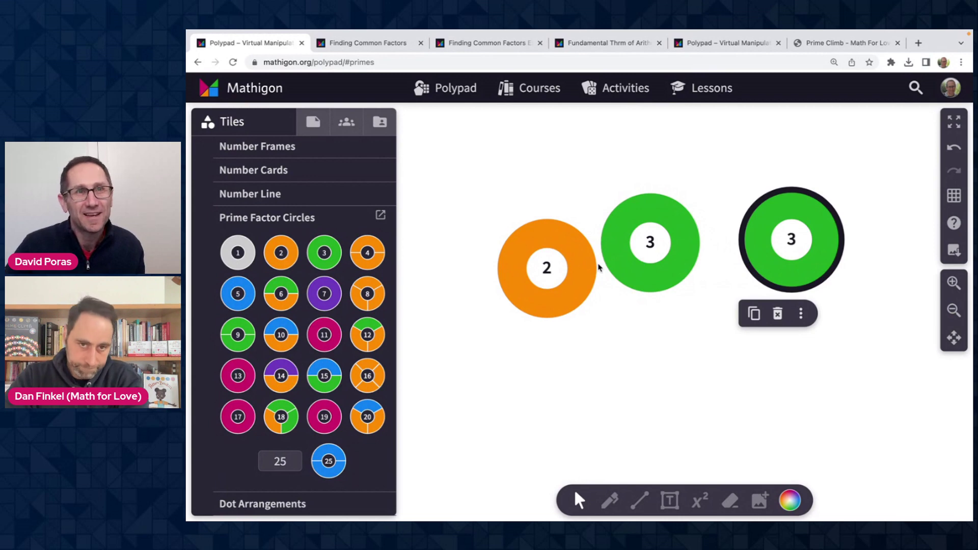
Step: Merge 2 and 3 into 6, then join 6 with the other 3 back into 18
click(560, 299)
drag(561, 299, 609, 211)
click(650, 241)
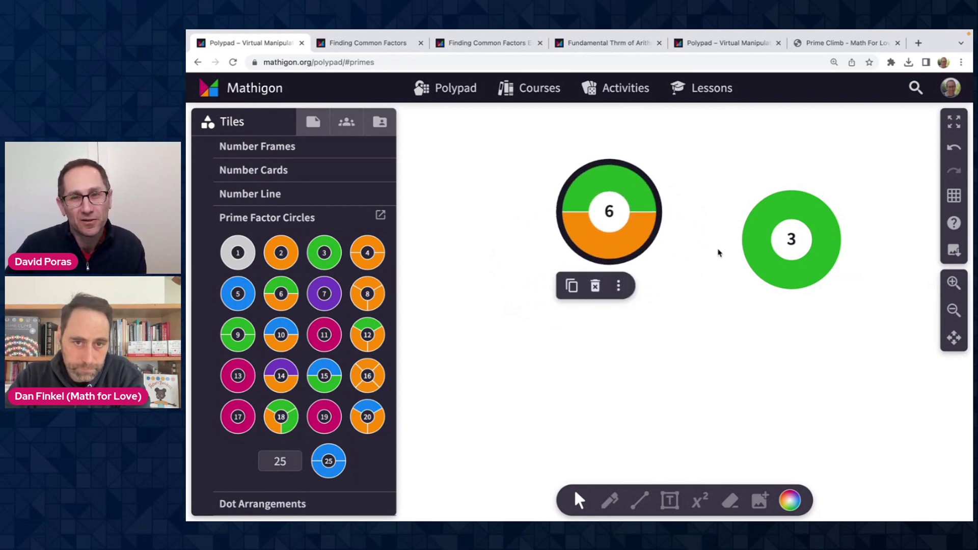
drag(786, 243, 619, 212)
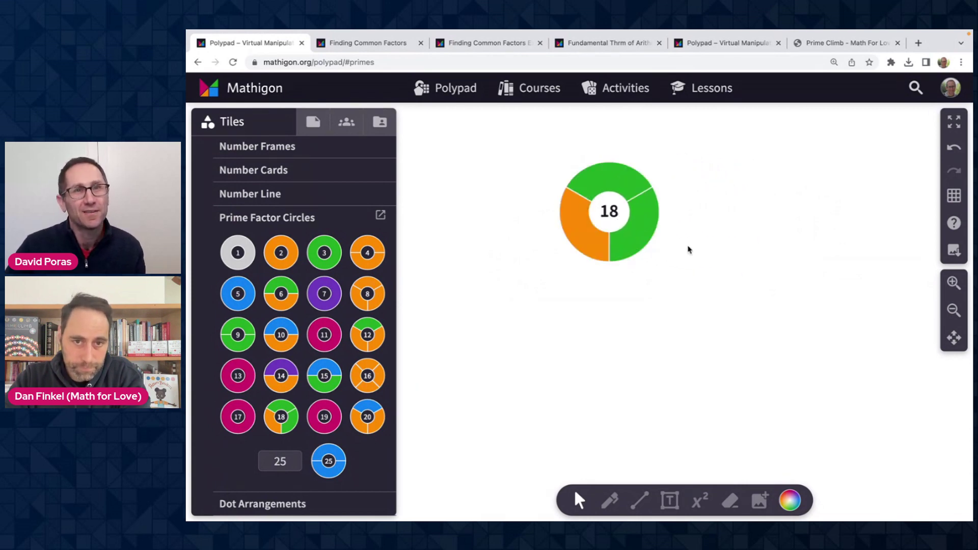
click(610, 222)
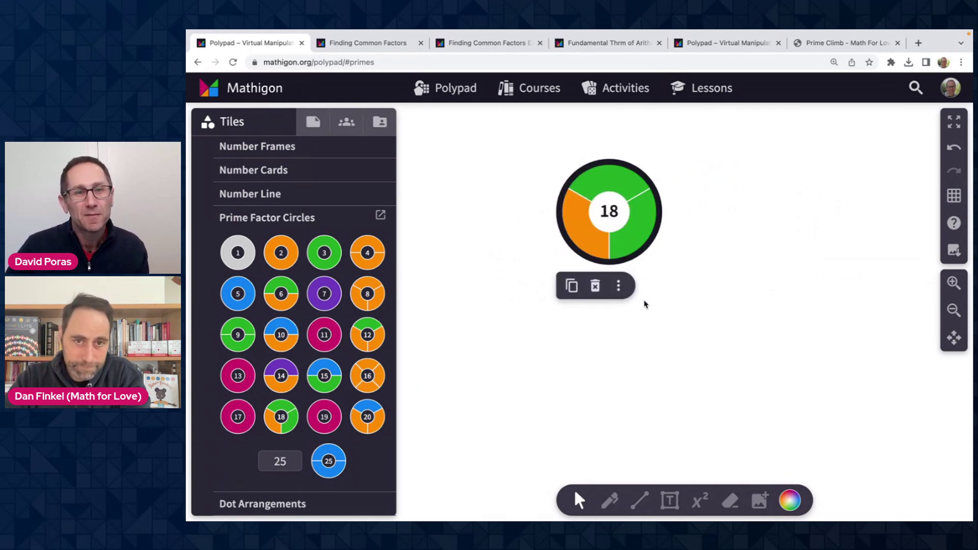
Step: Try the 18 circle's Labels options: prime factors on each sector, then no labels
click(619, 286)
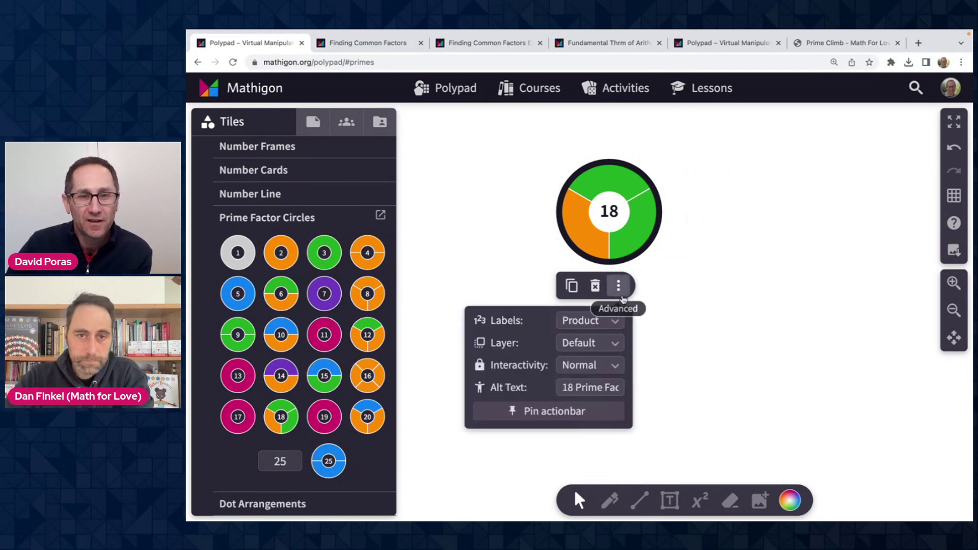
click(615, 325)
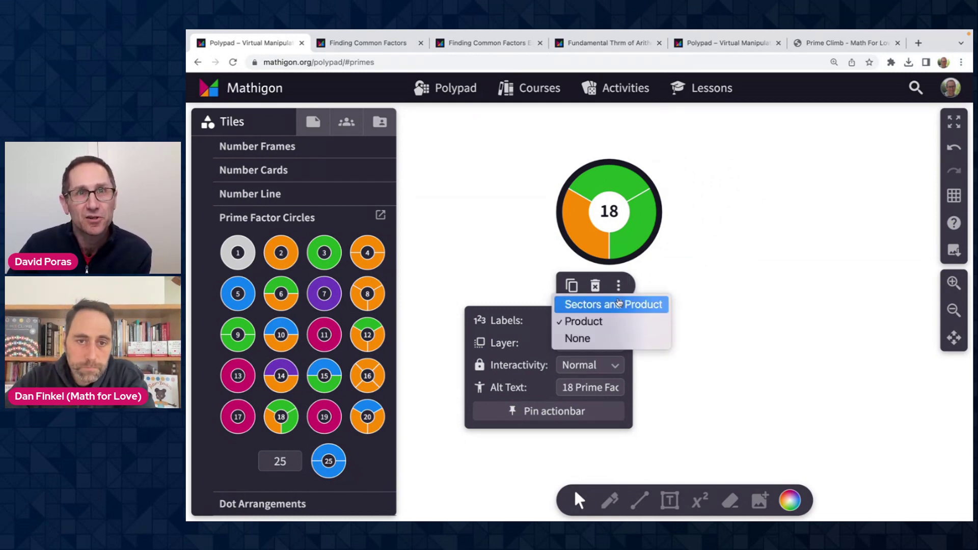
click(618, 305)
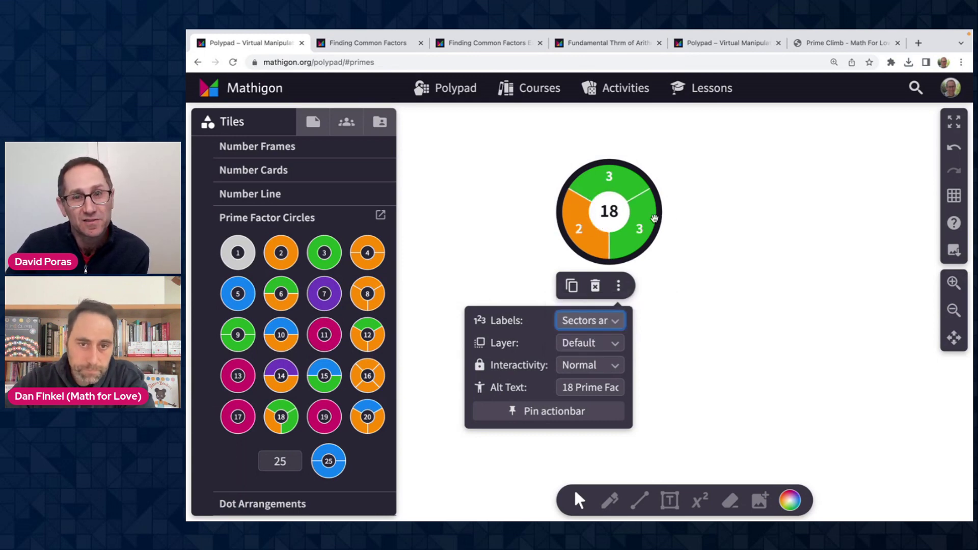
click(602, 319)
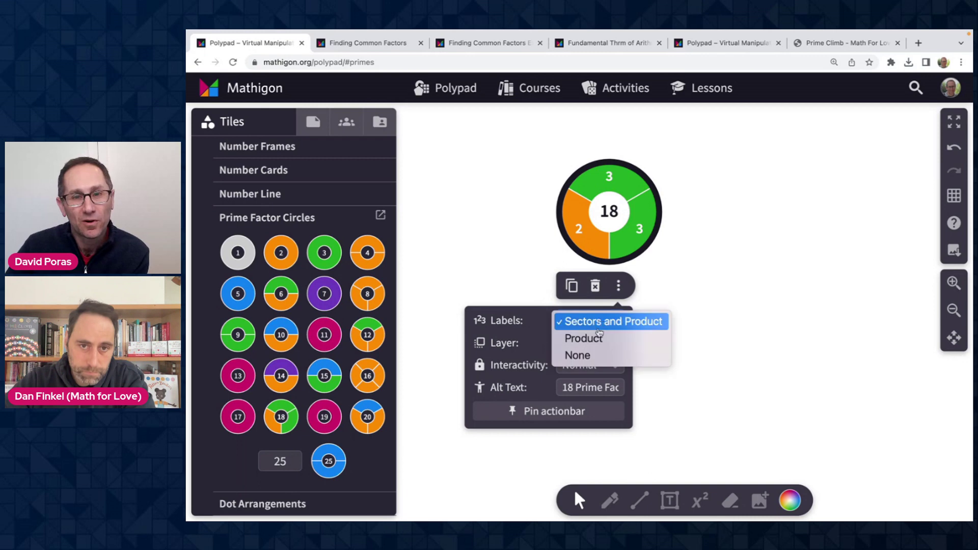
click(596, 356)
click(721, 327)
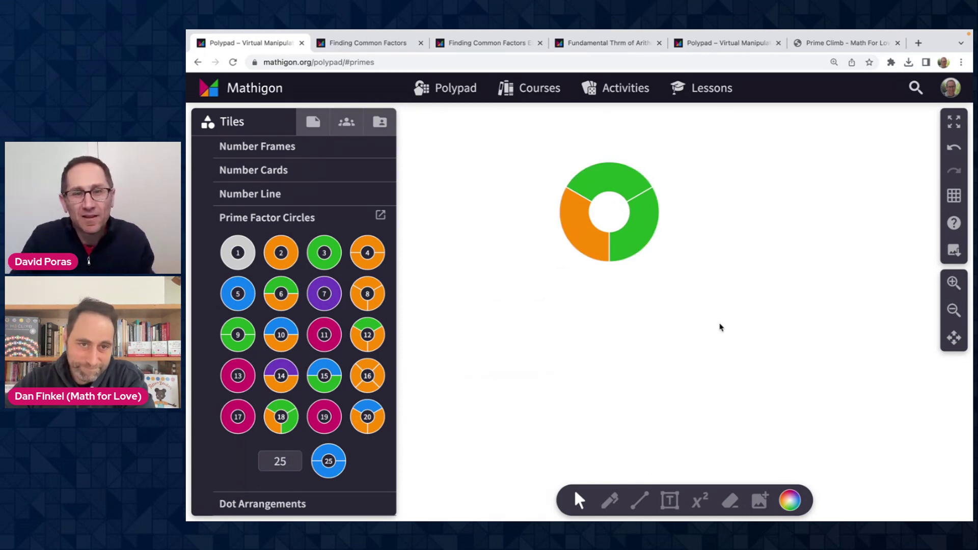
Step: Move the 18 circle left and set its label to Product
drag(616, 214, 521, 209)
click(524, 281)
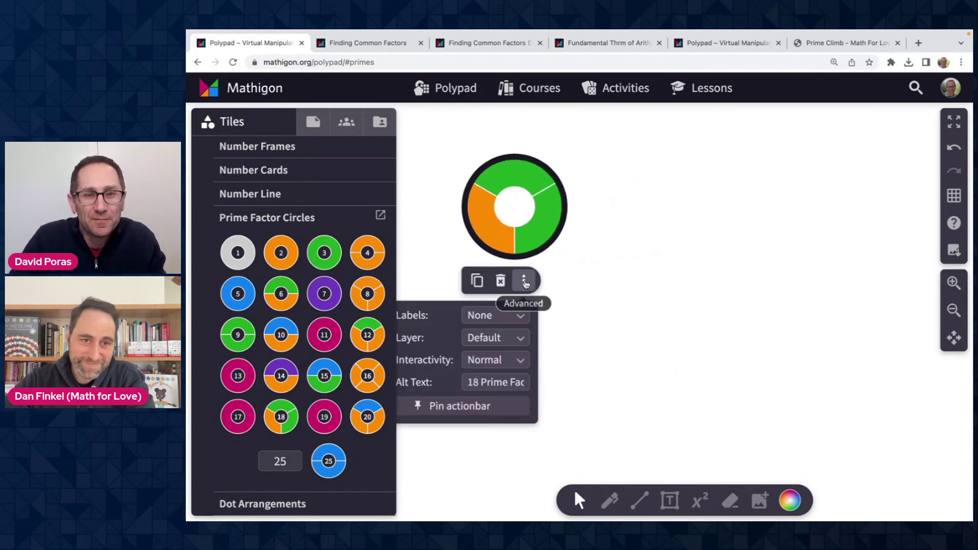
click(497, 316)
click(503, 299)
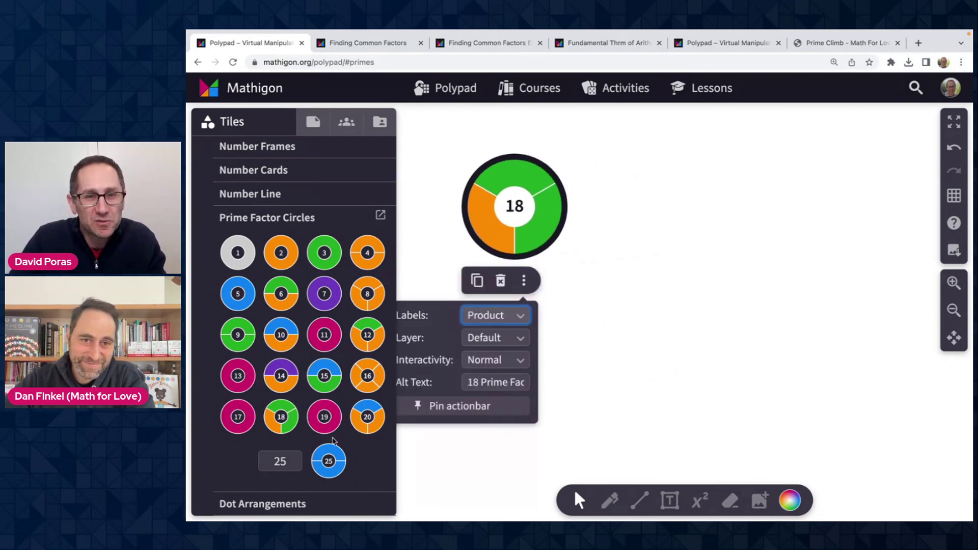
click(273, 455)
Step: Place a 2023 prime factor circle beside the 18 circle and zoom in
key(BackSpace)
key(BackSpace)
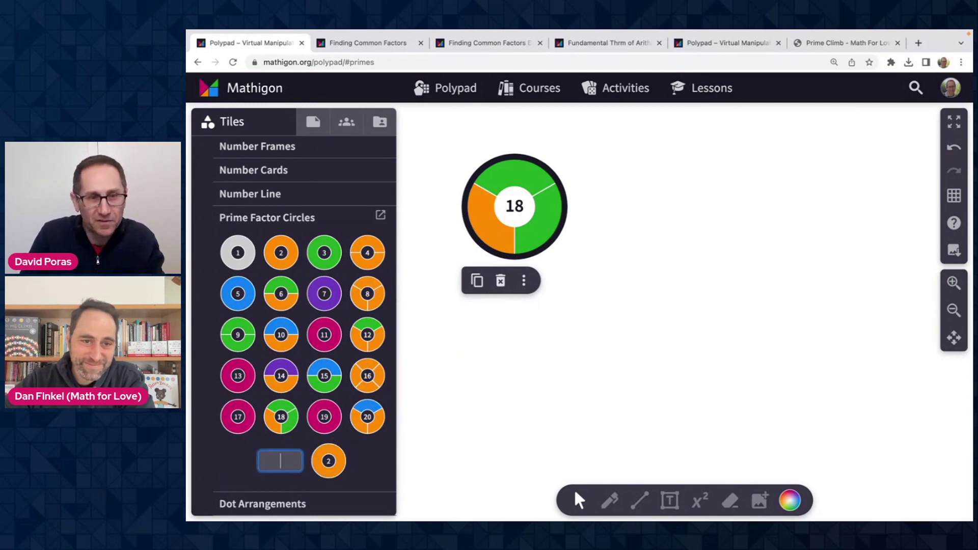
text(2023)
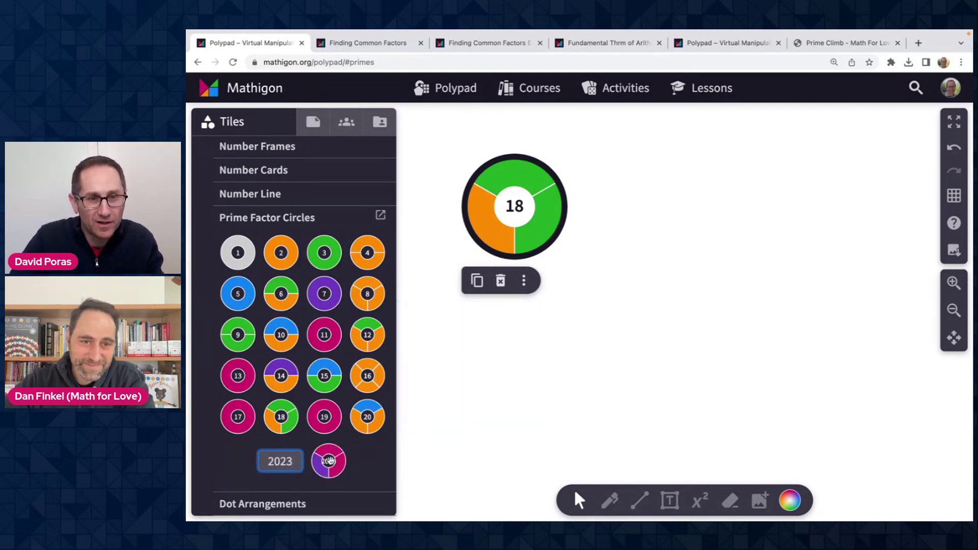
drag(329, 461, 714, 263)
click(830, 284)
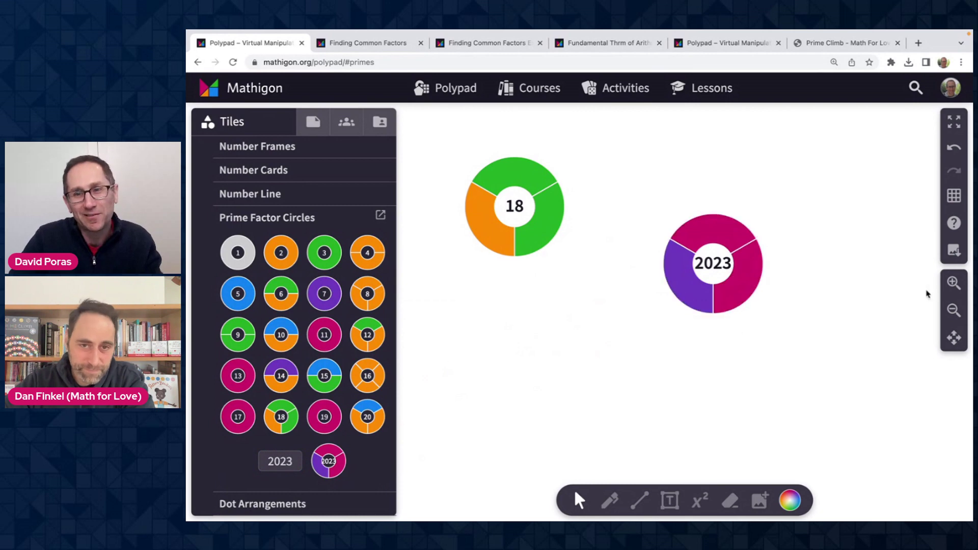
click(947, 287)
drag(510, 202, 540, 219)
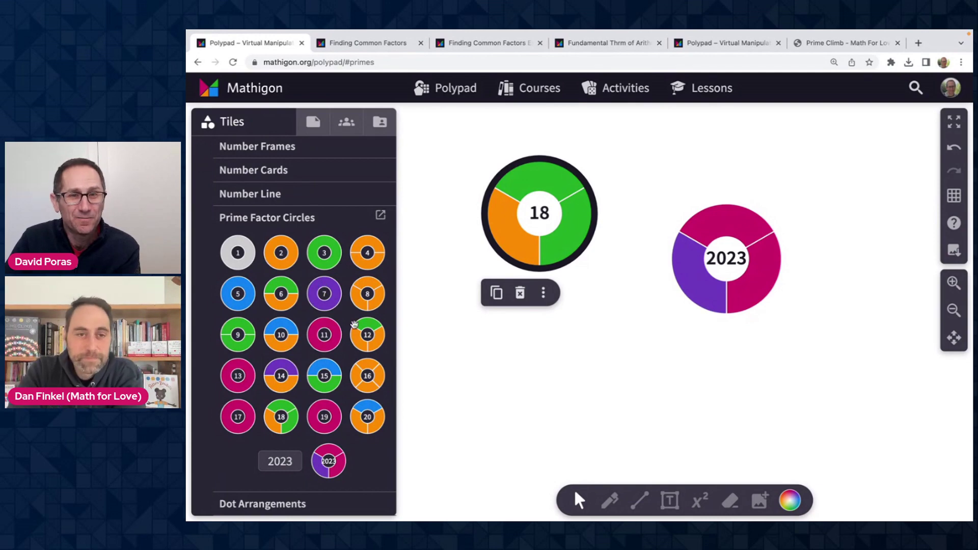
mouse_move(700, 272)
mouse_down()
mouse_move(649, 300)
mouse_move(699, 276)
mouse_up()
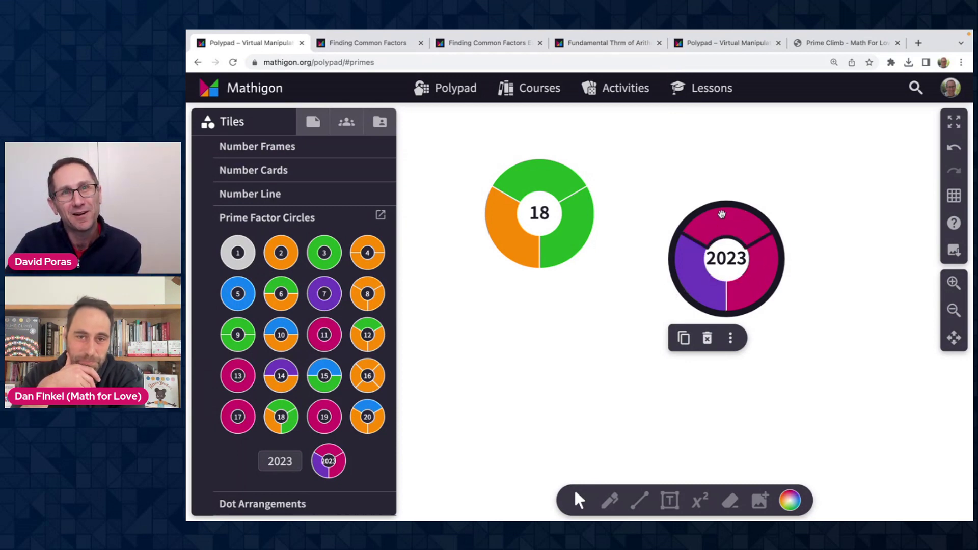
Step: Split 2023 into a 7 circle and two separate 17 circles
drag(692, 279, 617, 333)
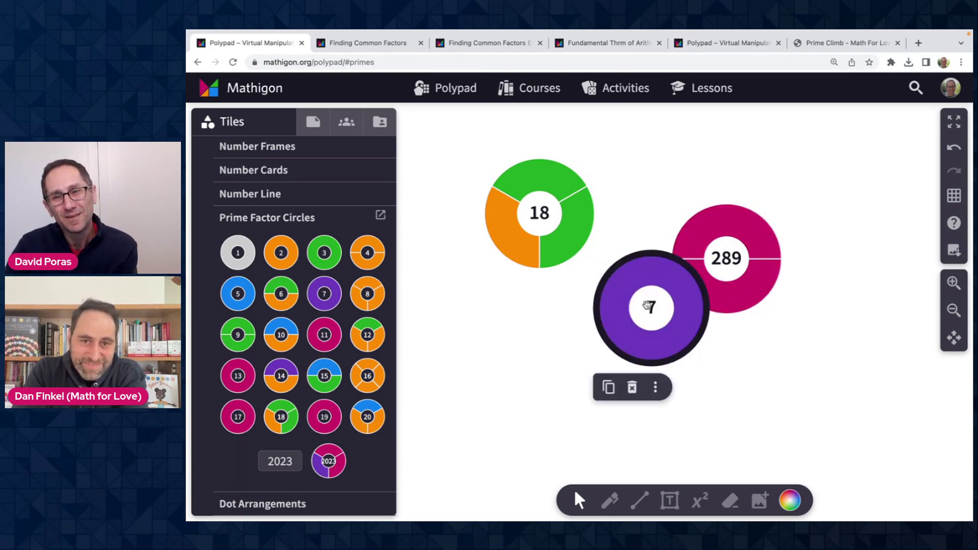
drag(647, 303, 831, 247)
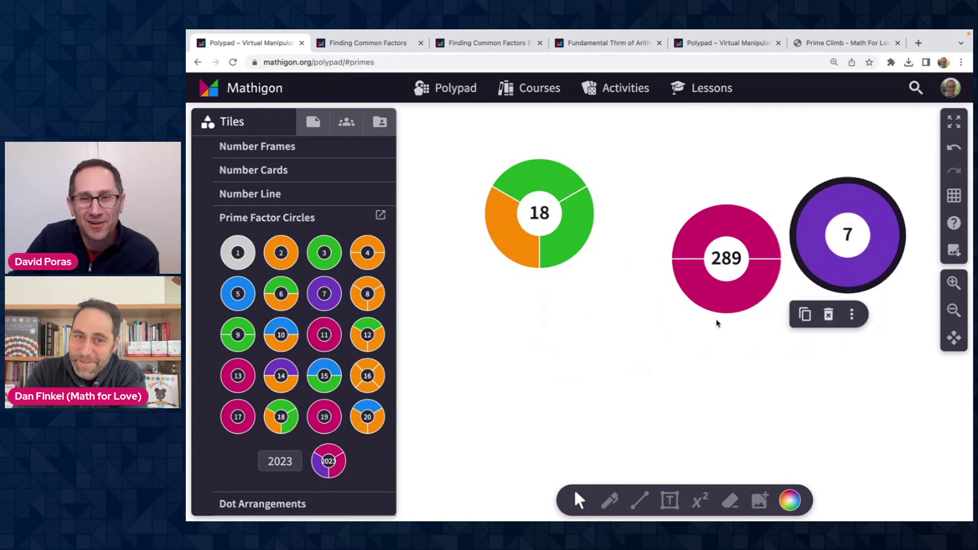
drag(738, 300, 670, 377)
drag(663, 334, 812, 353)
click(665, 369)
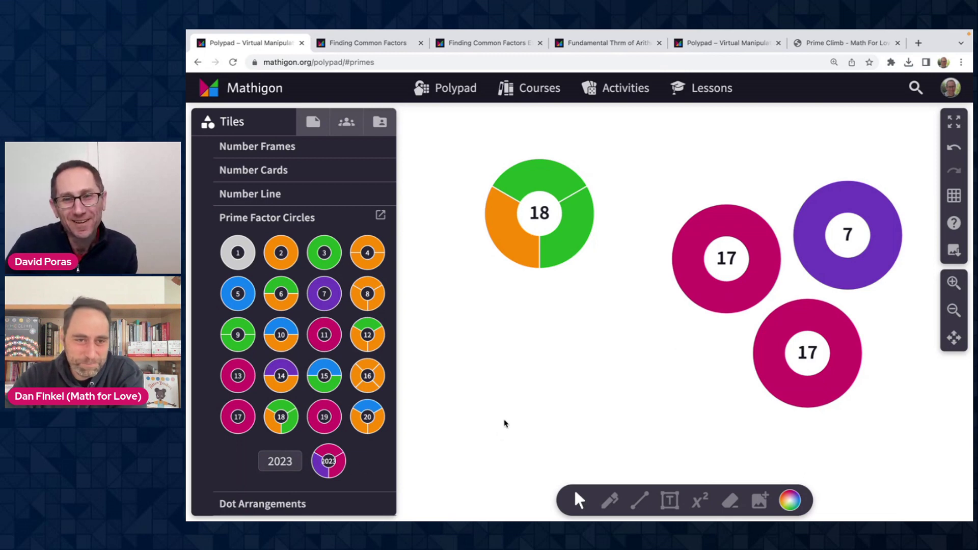
Step: Merge both 17s into the 18 circle to make 5202, with 7 moved beside it
drag(712, 294, 566, 273)
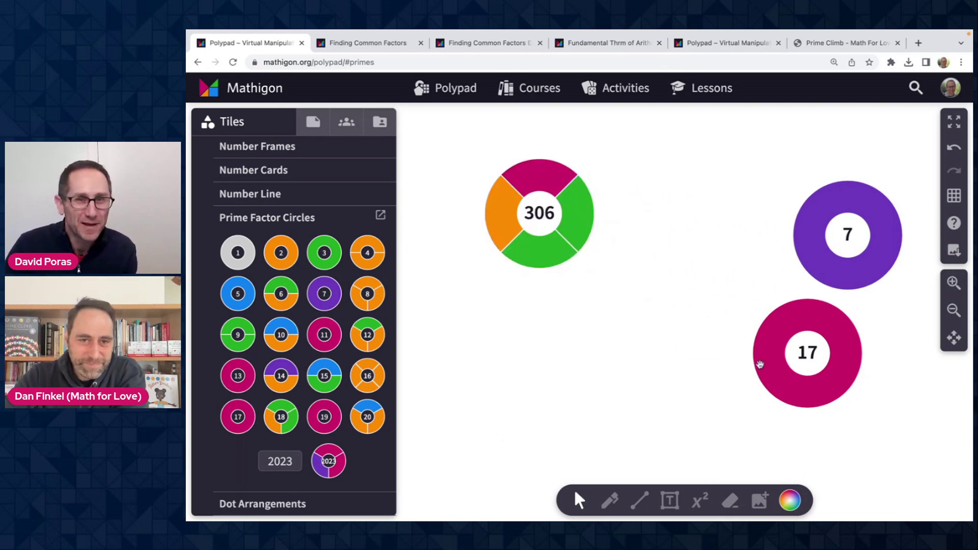
drag(813, 403, 560, 270)
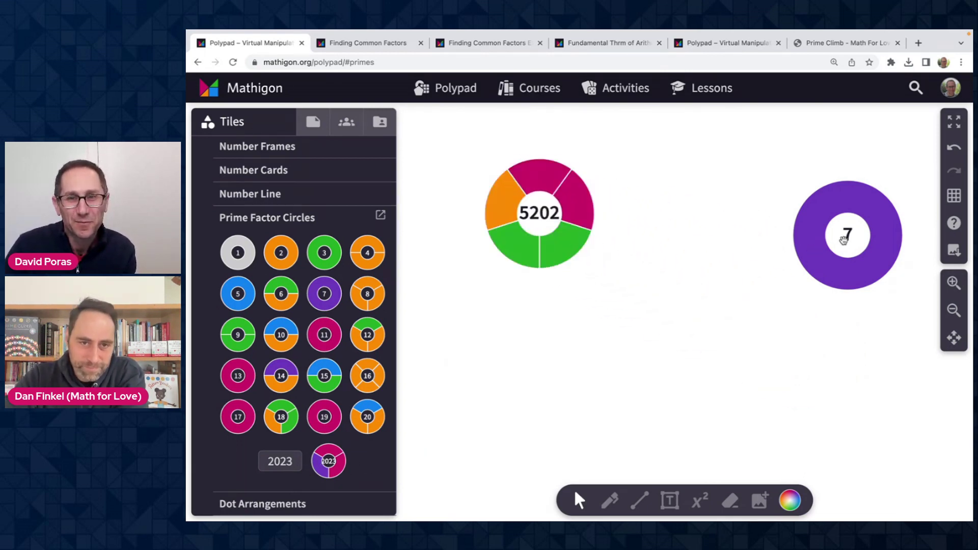
drag(849, 236, 655, 254)
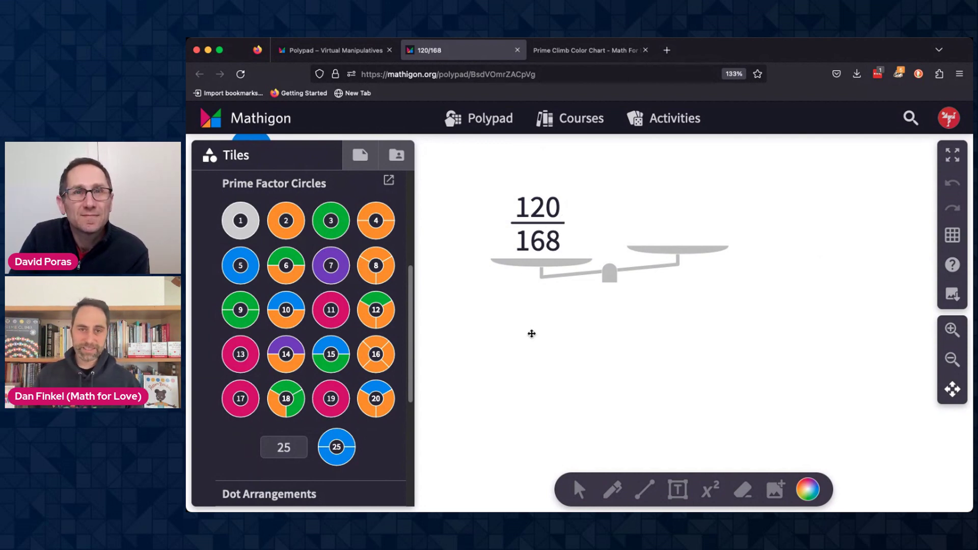
Step: Place a 120 prime factor circle below the 120/168 fraction
double_click(294, 443)
text(120)
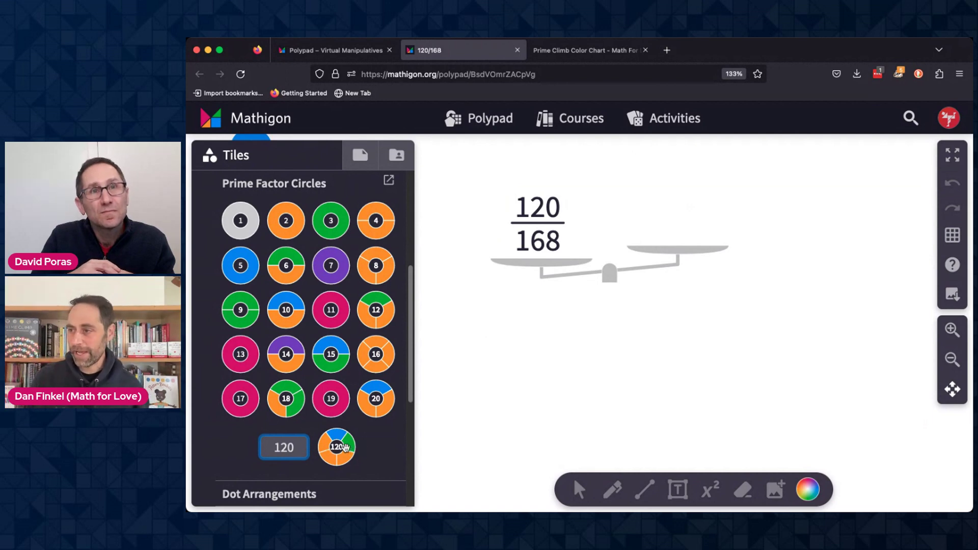
drag(338, 447, 531, 337)
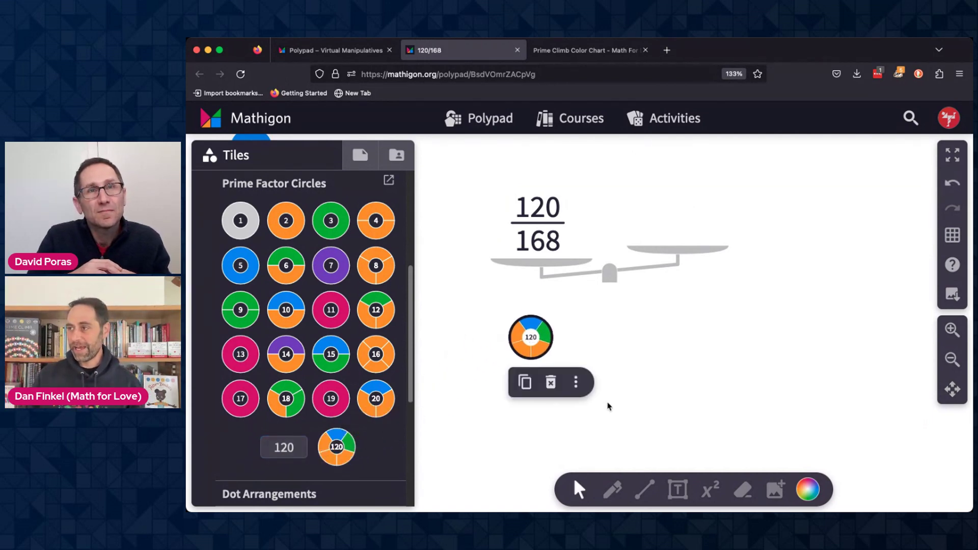
click(591, 340)
Step: Place a 168 circle below the 120 circle and zoom in twice
click(293, 450)
double_click(293, 450)
text(168)
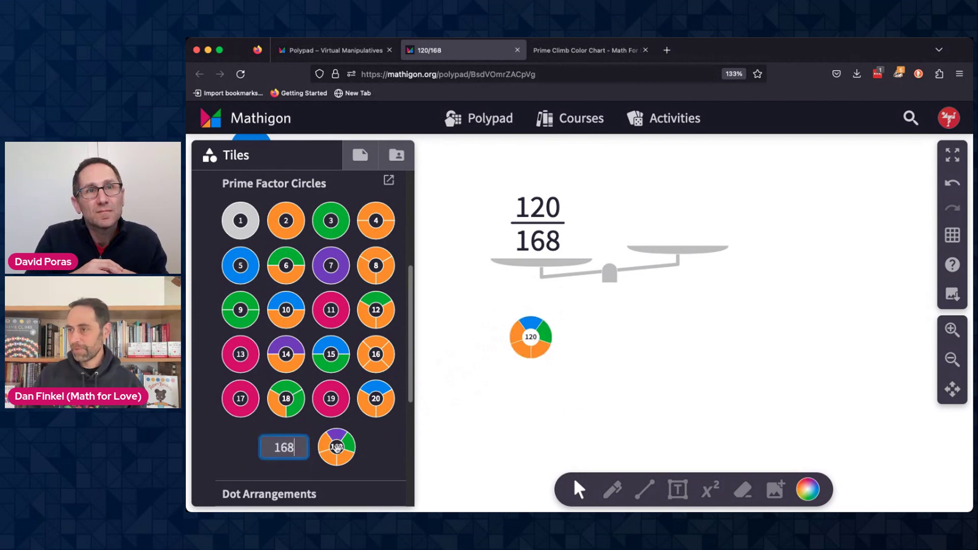
drag(336, 446, 531, 396)
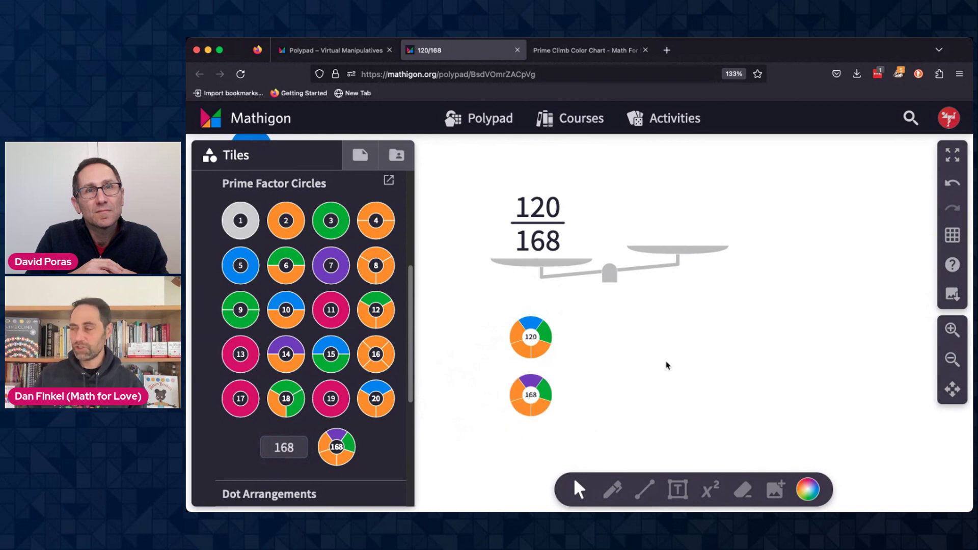
click(952, 331)
click(952, 331)
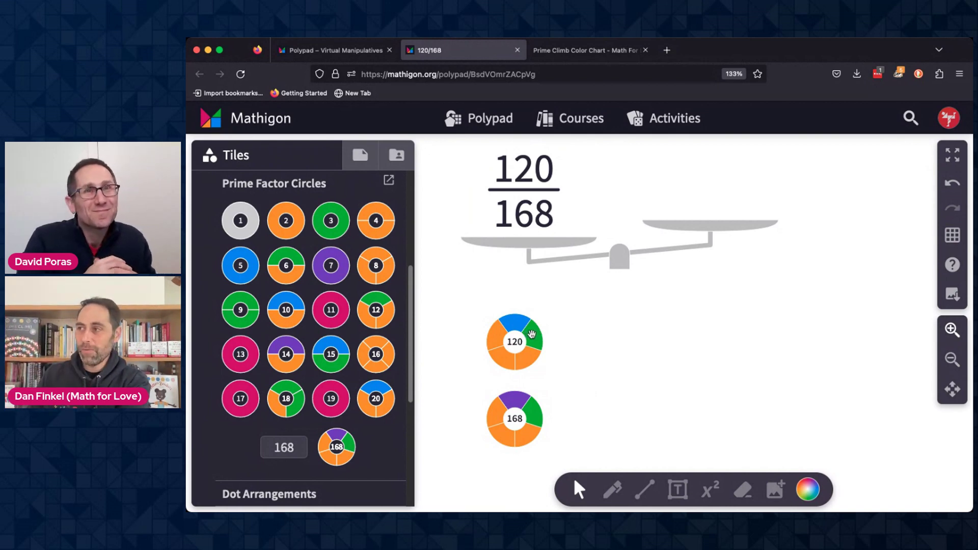
Step: Pull a factor 3 out of 120 and 168, leaving 40 and 56
drag(528, 334, 604, 340)
click(599, 341)
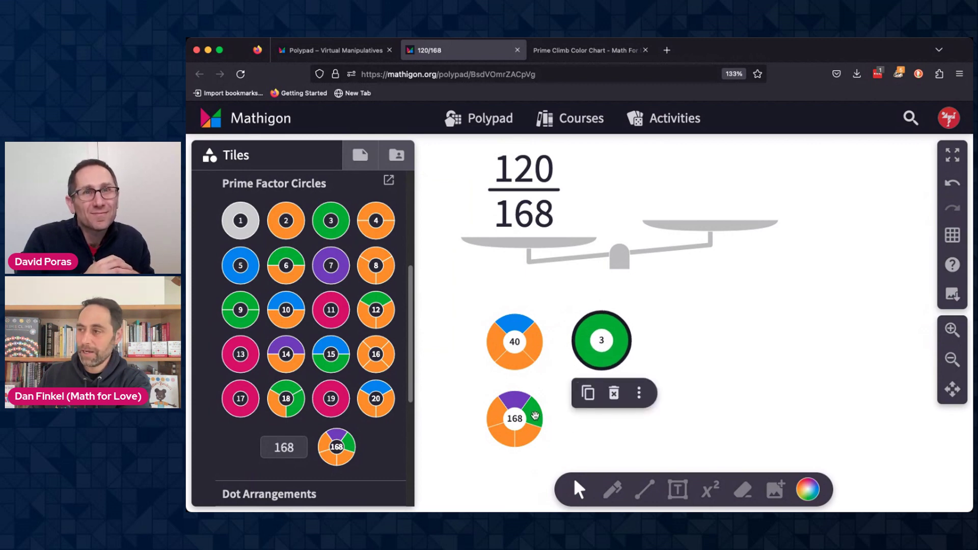
drag(534, 413, 609, 419)
click(638, 418)
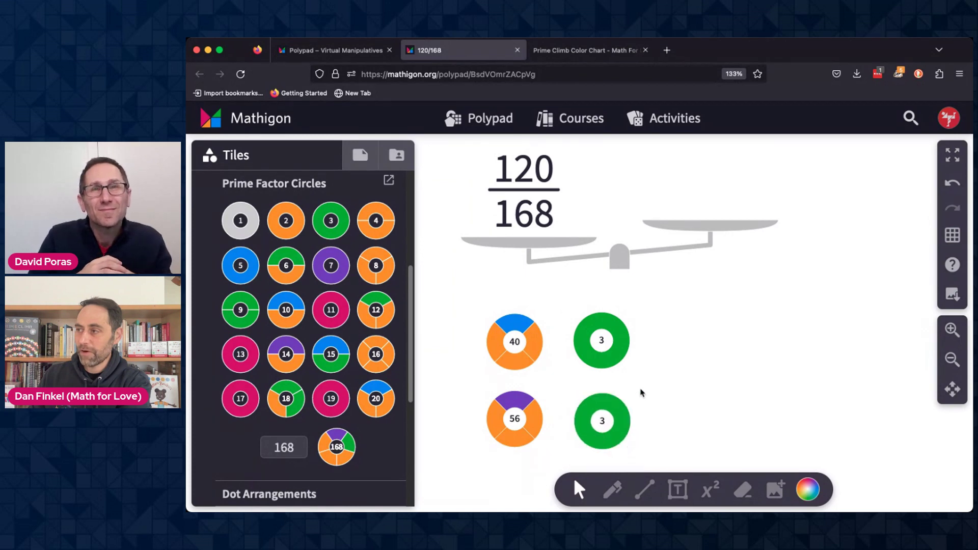
click(602, 343)
click(604, 408)
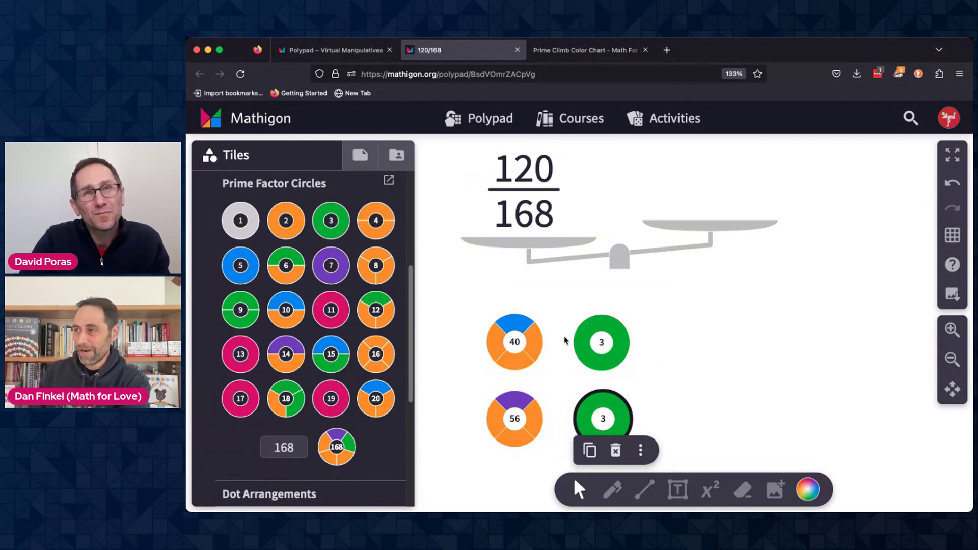
Step: Duplicate 120/168, edit the copy to 40/56, and set it on the right pan
click(530, 177)
key(ctrl+d)
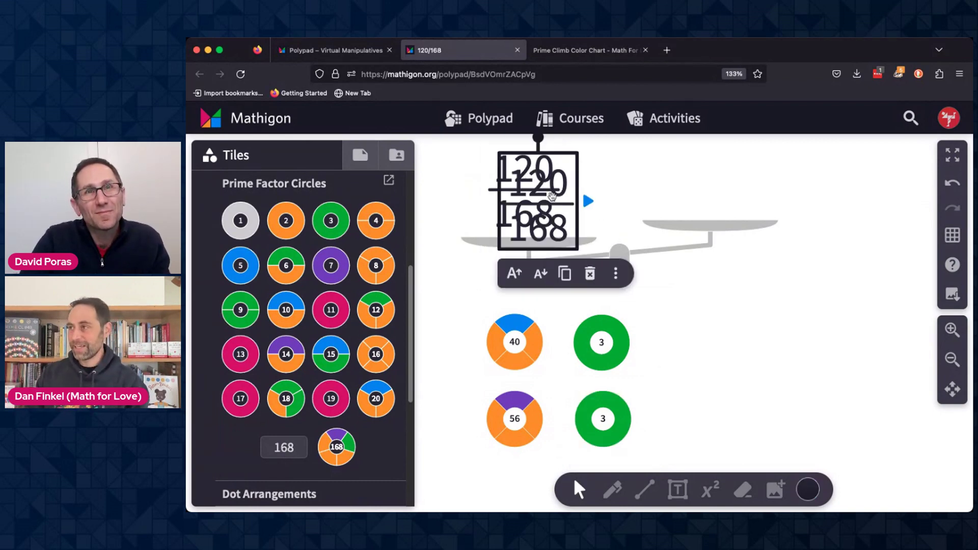
drag(544, 190, 713, 297)
double_click(707, 302)
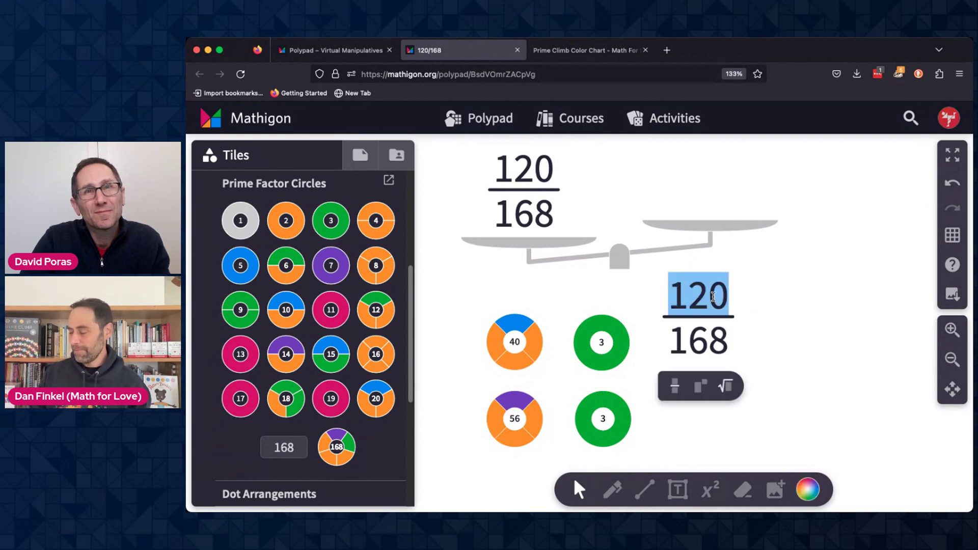
text(40)
click(713, 337)
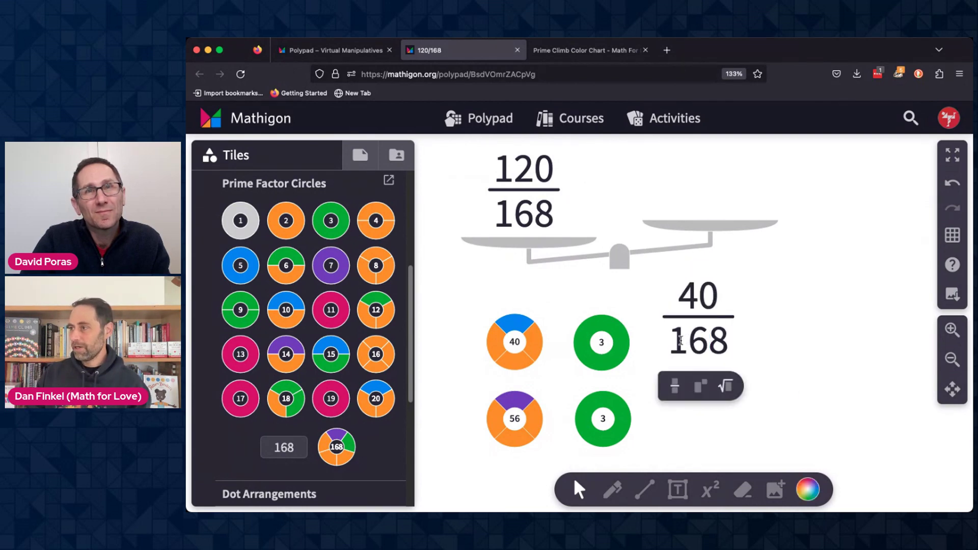
double_click(680, 341)
text(56)
click(787, 331)
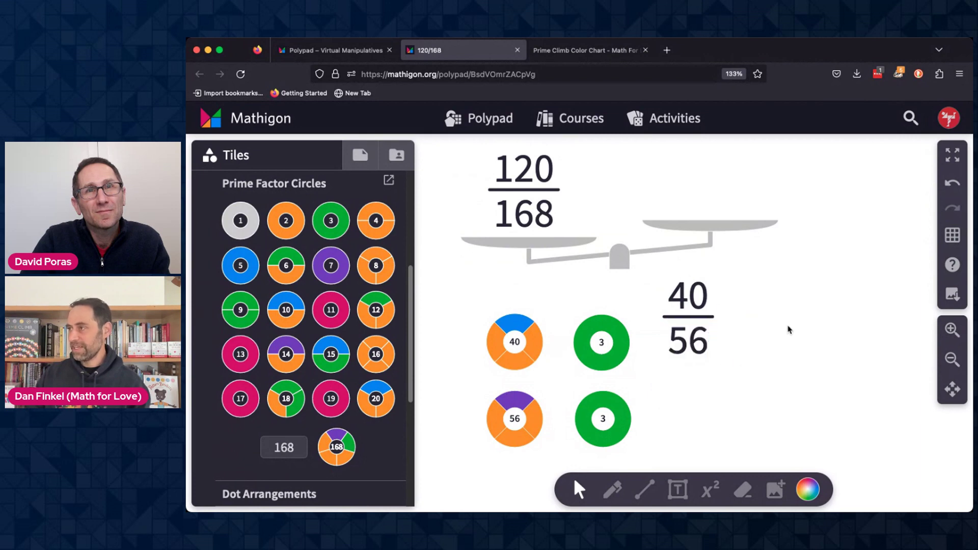
drag(707, 326, 706, 205)
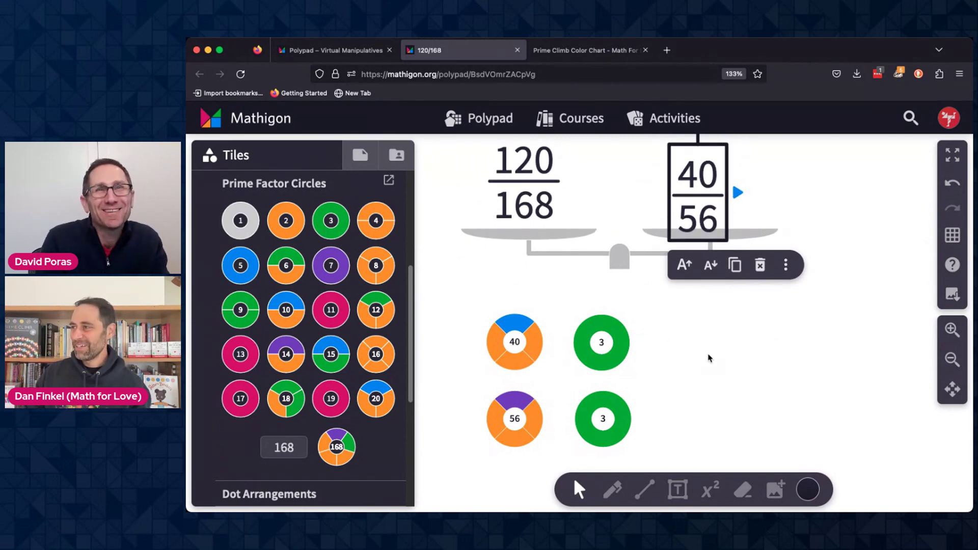
Step: Pull a factor 2 out of 40 and 56, leaving 20 and 28
click(653, 354)
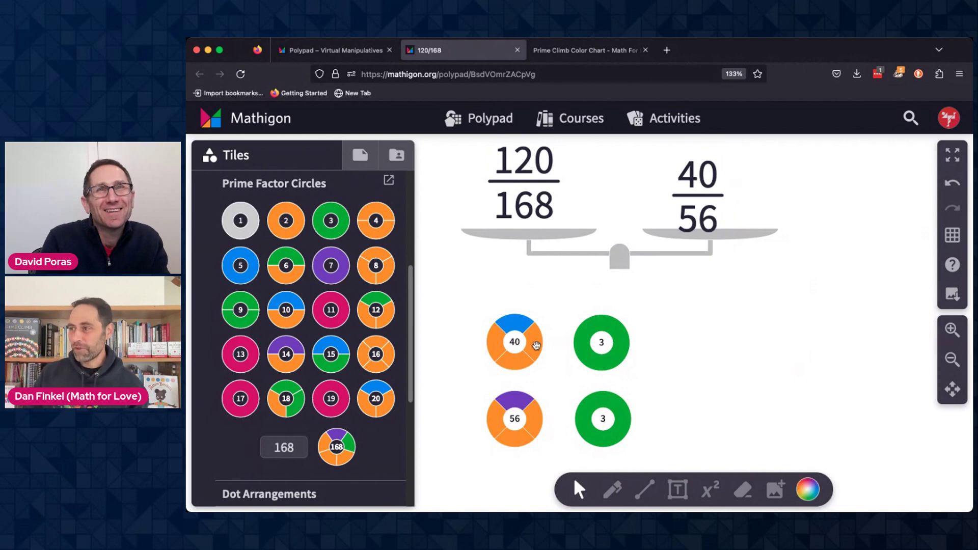
drag(536, 346, 643, 341)
drag(537, 415, 639, 416)
drag(643, 340, 667, 340)
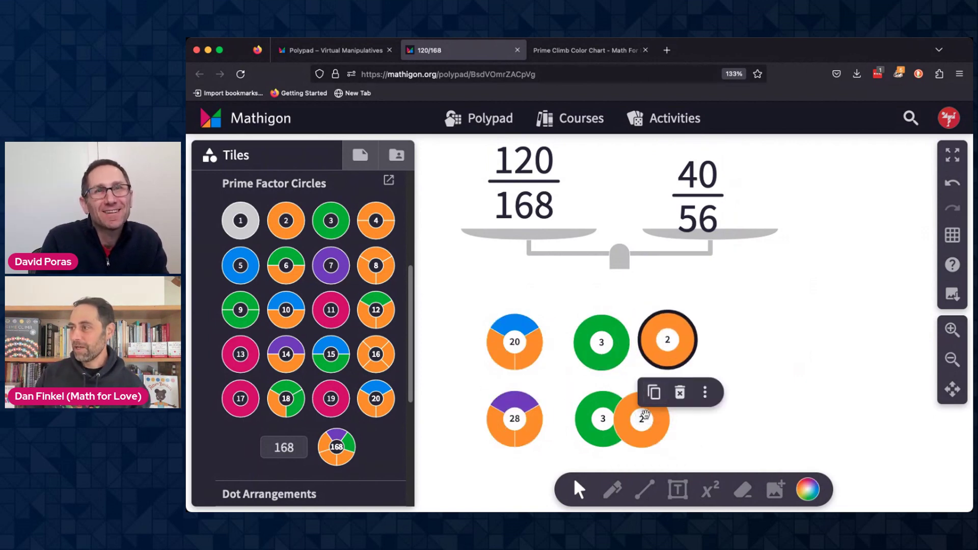
drag(645, 417, 667, 417)
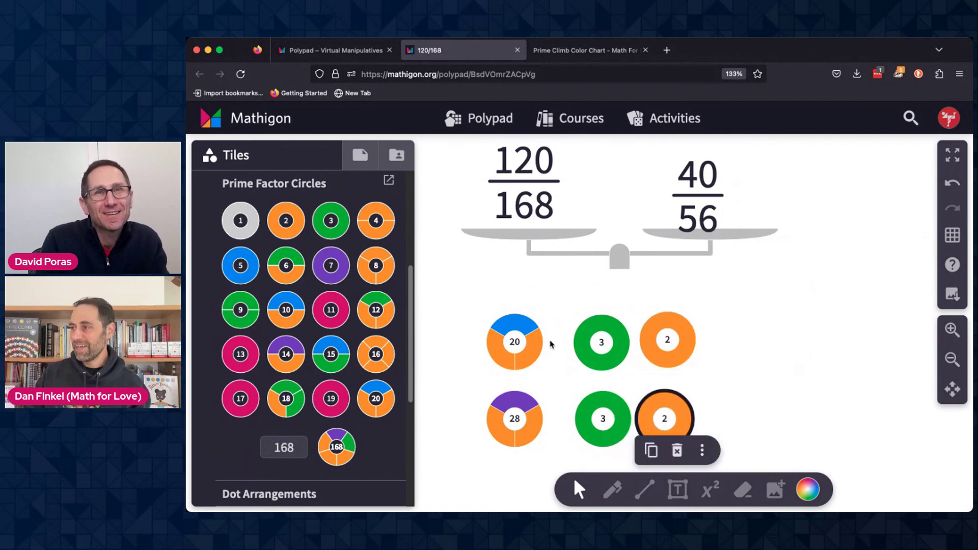
Step: Change the right-pan fraction's numerator from 40 to 20
click(702, 171)
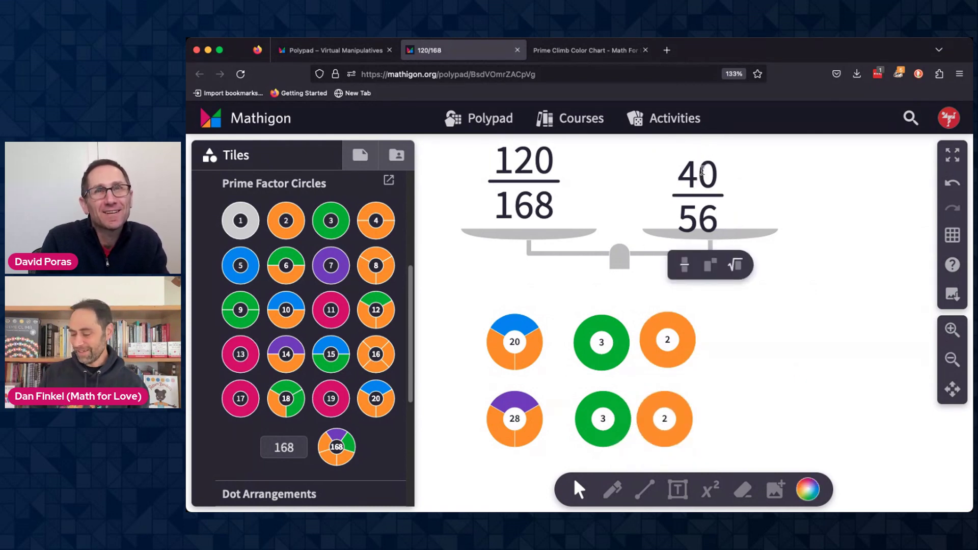
key(BackSpace)
text(2)
key(Escape)
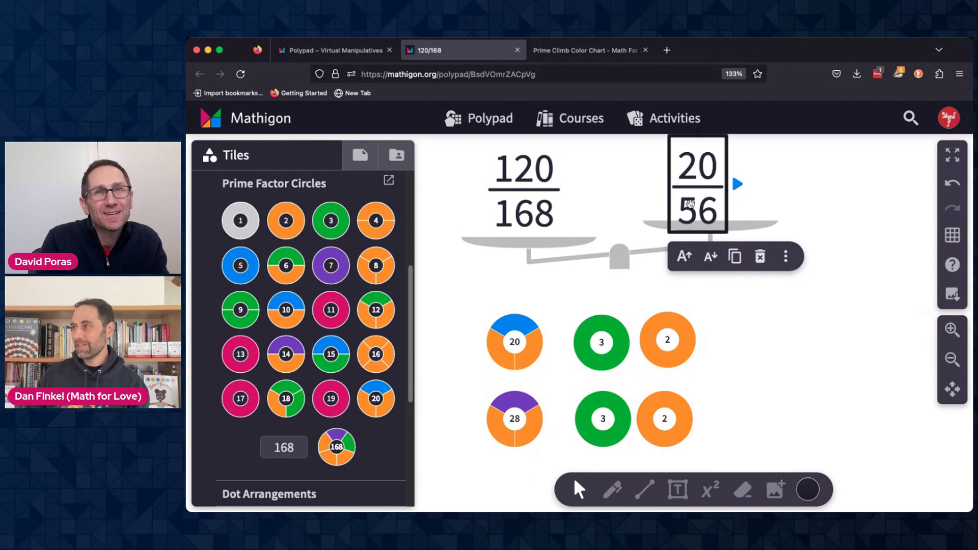
Step: Replace the denominator 56 with 28 so the fraction reads 20/28
click(689, 204)
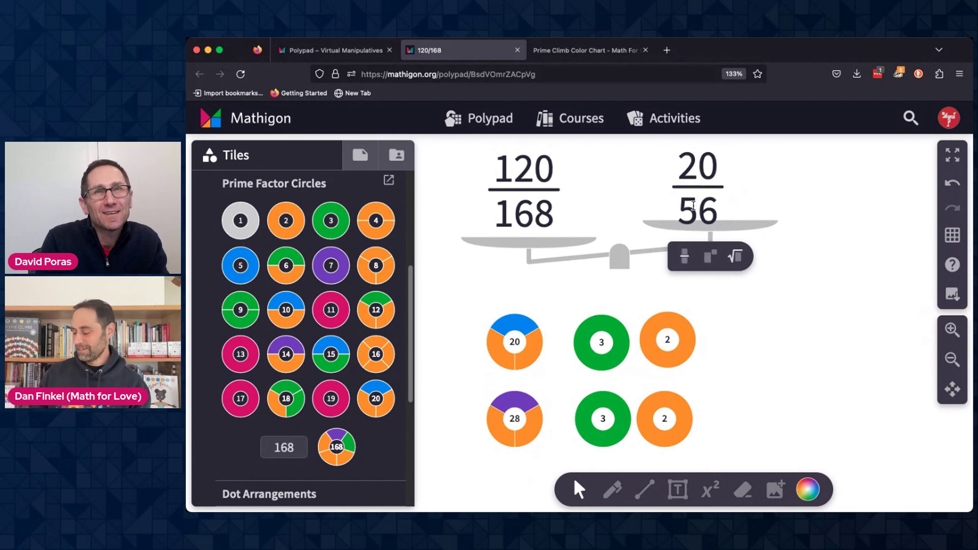
key(BackSpace)
key(BackSpace)
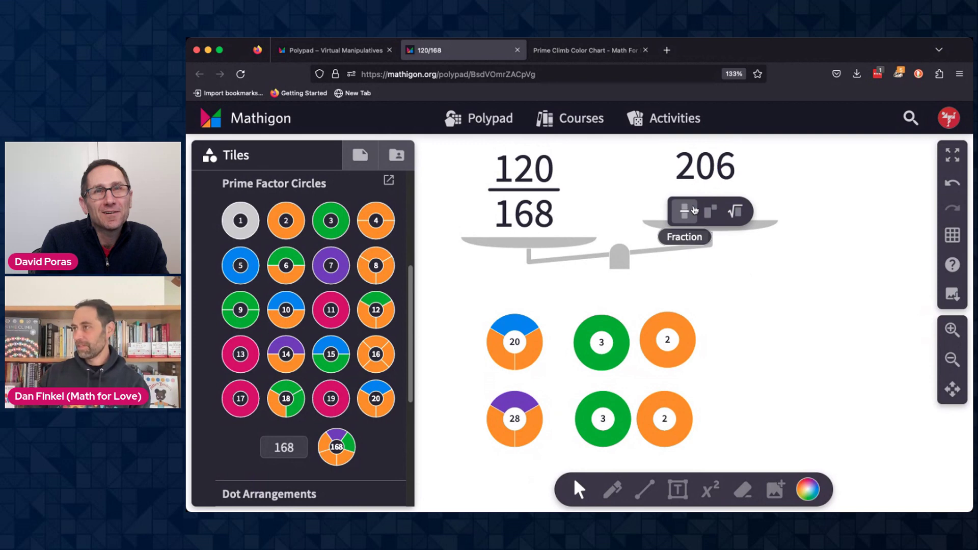
click(684, 211)
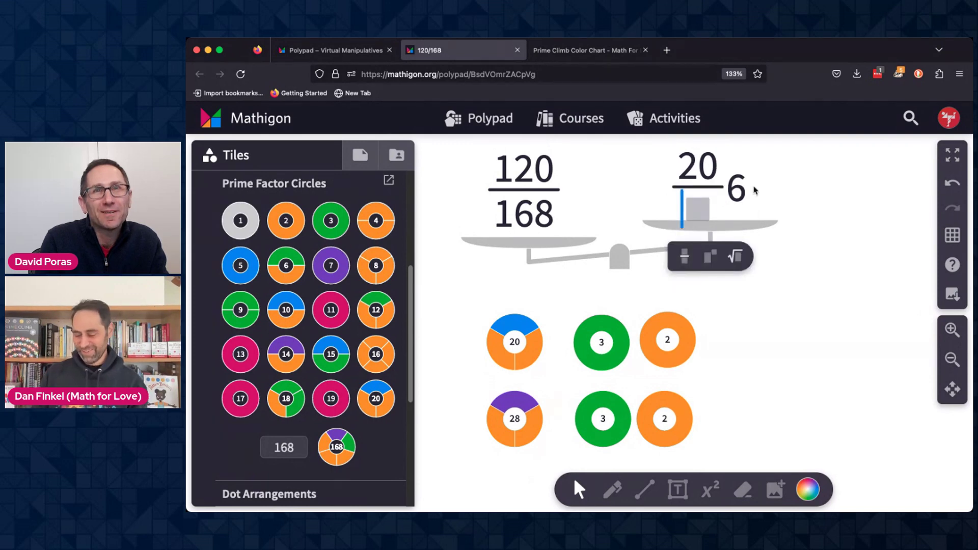
text(28)
key(Right)
key(Right)
key(BackSpace)
key(Escape)
click(835, 188)
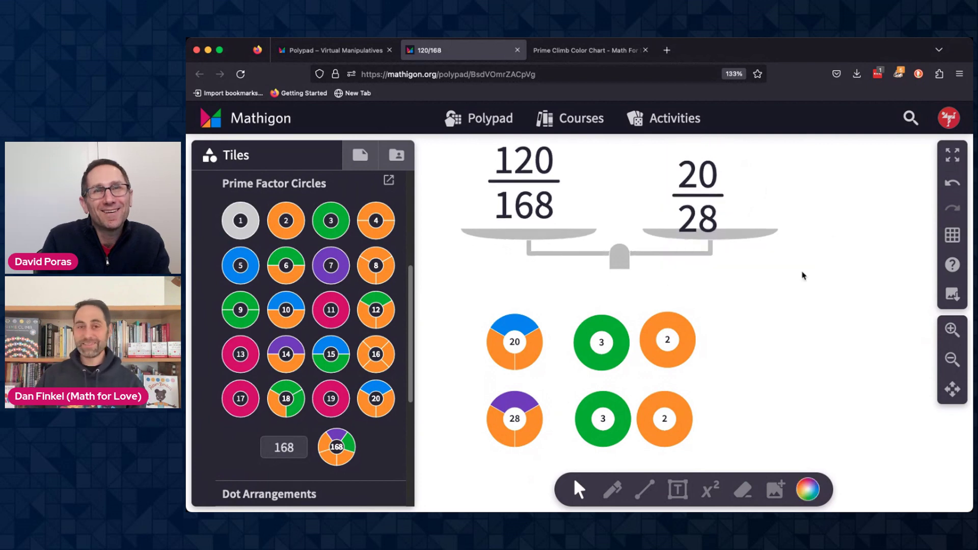
Step: Split 2s off the 20 and 28 circles until only a 5 and a 7 remain
click(530, 346)
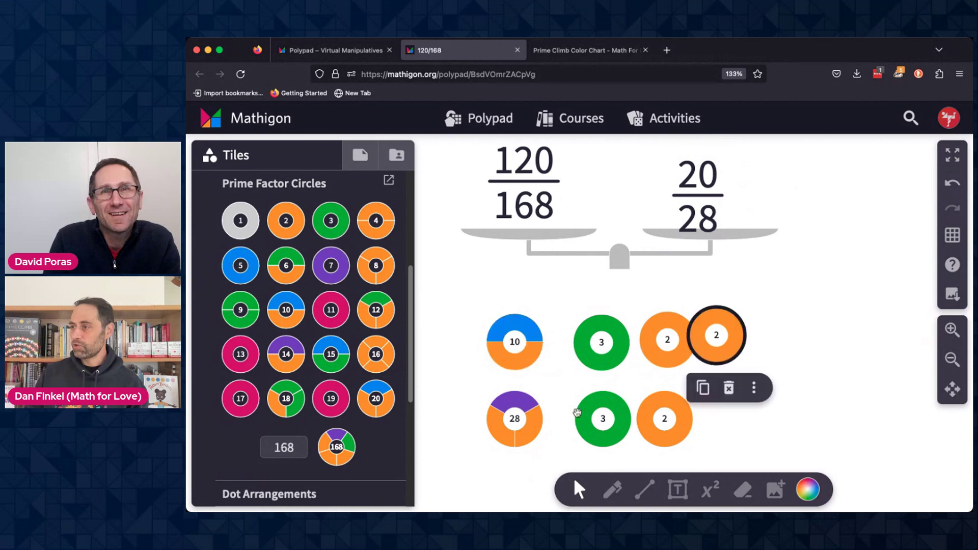
click(529, 427)
click(530, 427)
mouse_move(705, 429)
mouse_down()
mouse_move(706, 416)
mouse_move(720, 418)
mouse_up()
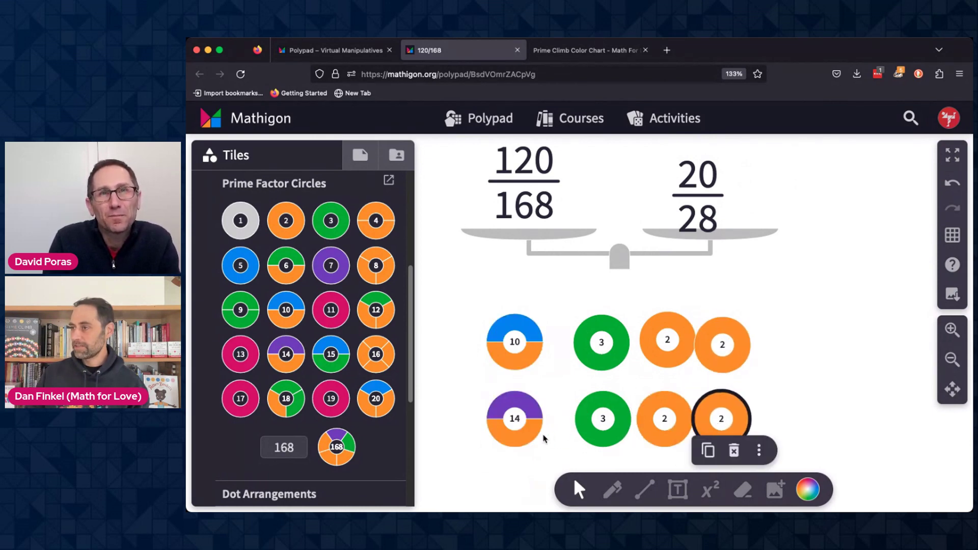
click(533, 434)
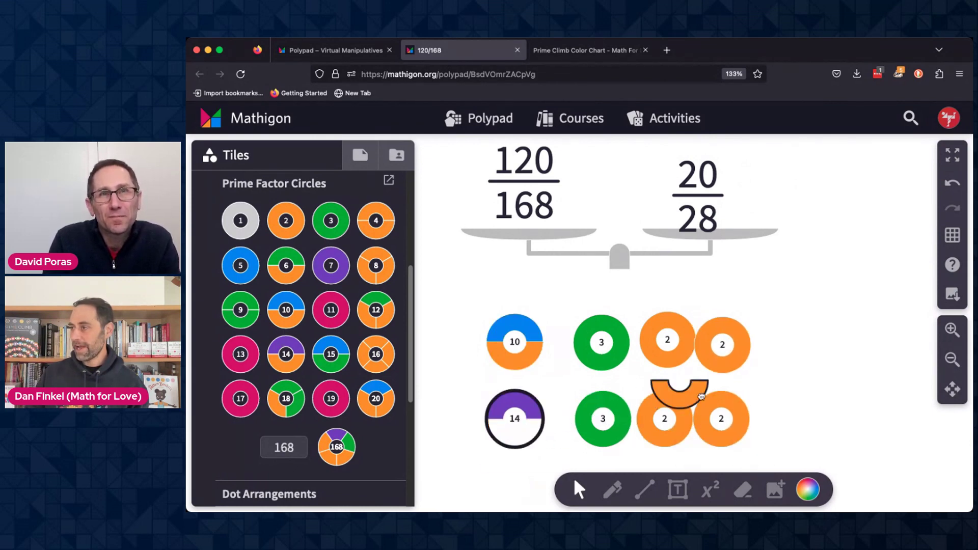
click(535, 358)
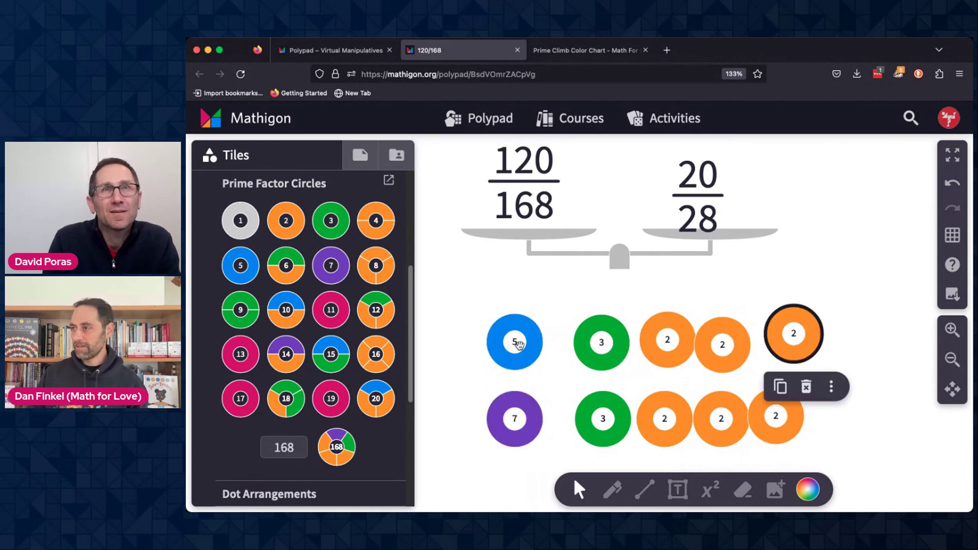
click(873, 427)
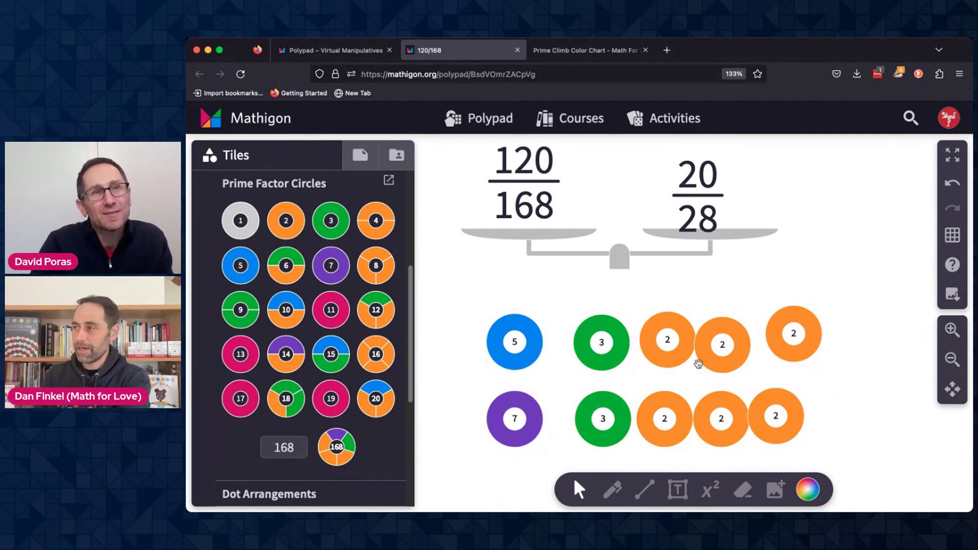
Step: Merge three 2s into each green 3 circle to form two 24 circles
drag(666, 344, 618, 348)
drag(728, 346, 622, 344)
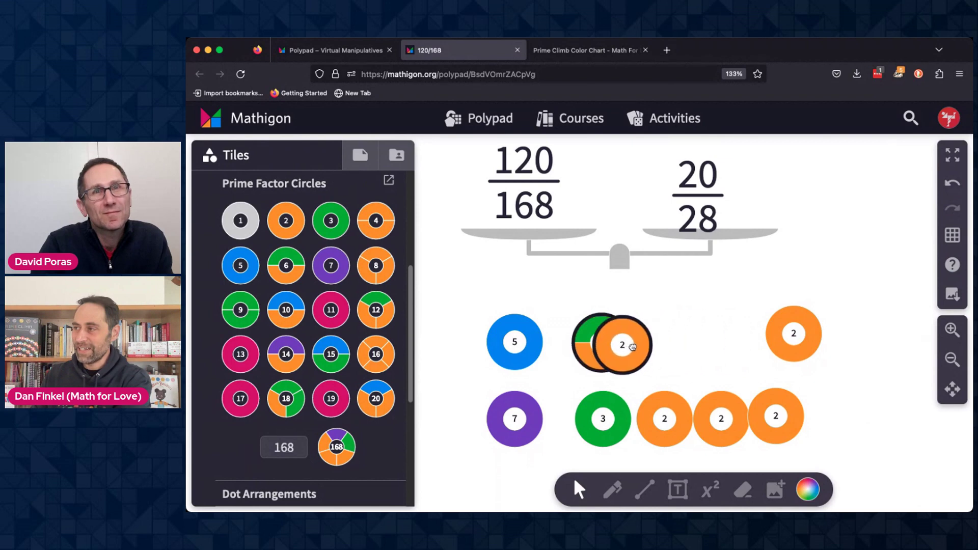
drag(787, 335, 618, 342)
drag(662, 417, 605, 418)
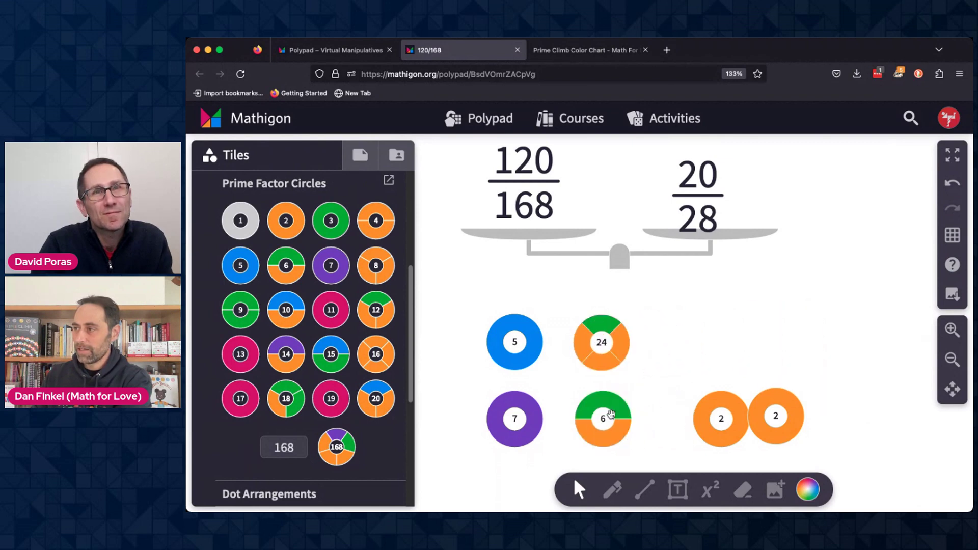
drag(721, 418, 614, 415)
drag(771, 414, 631, 419)
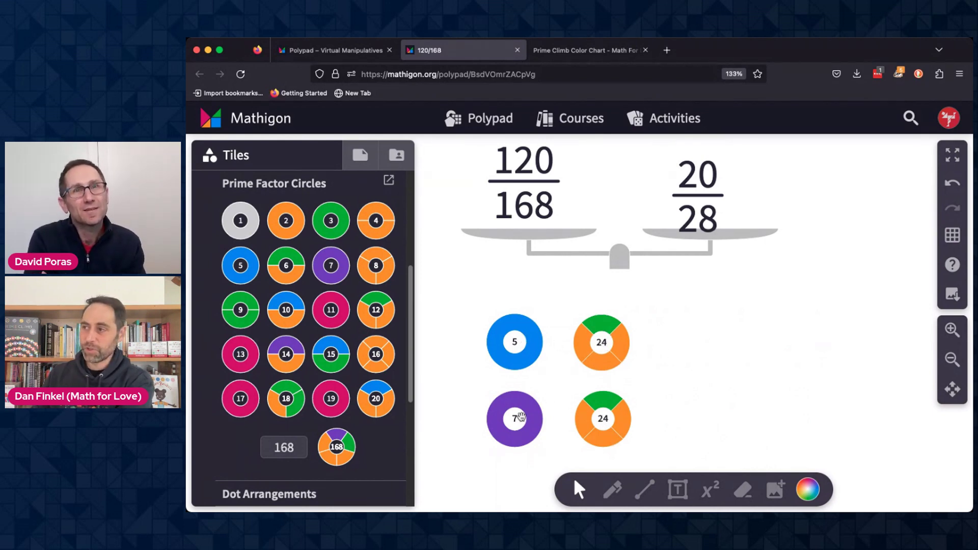
Step: Change the right-hand fraction from 20/28 to 5/7, deleting the leftover 2 and 8
click(705, 170)
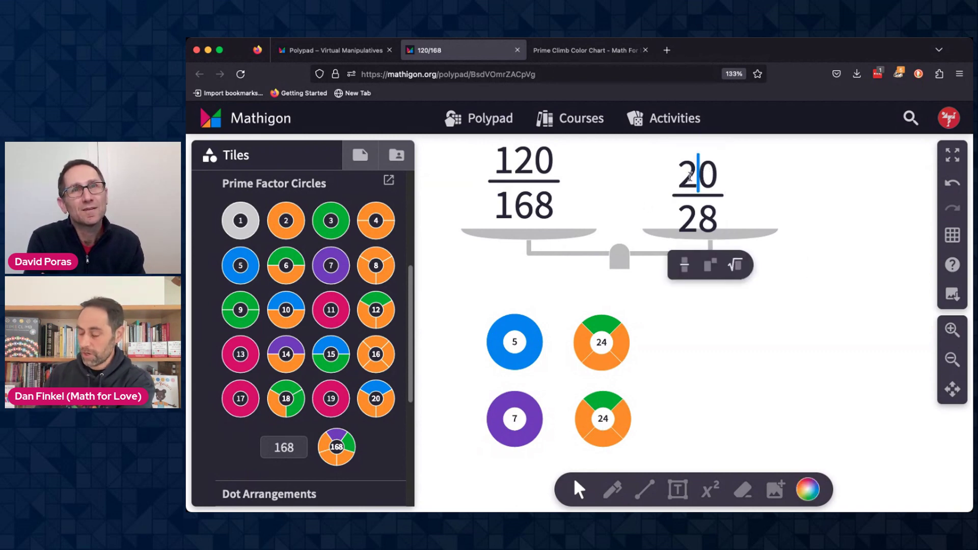
key(BackSpace)
key(BackSpace)
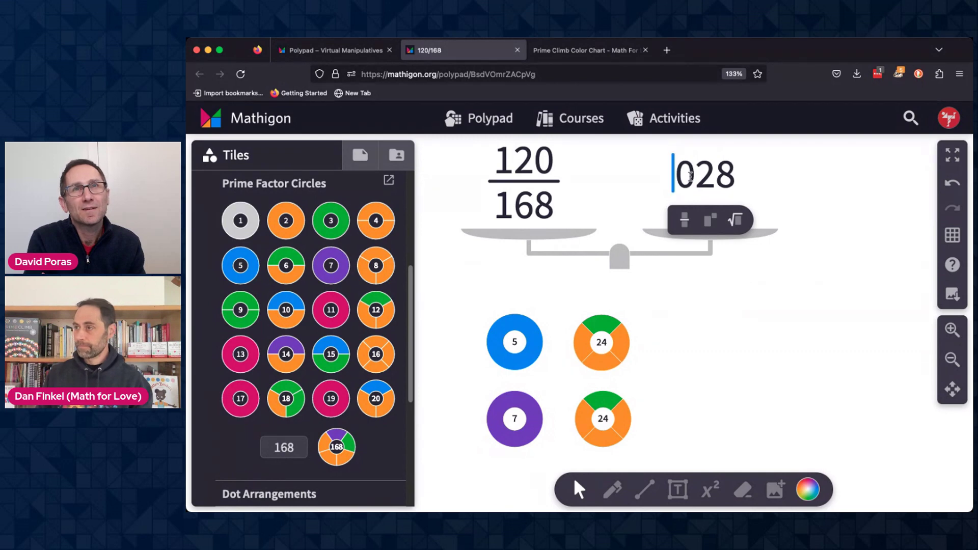
key(Right)
key(BackSpace)
text(5)
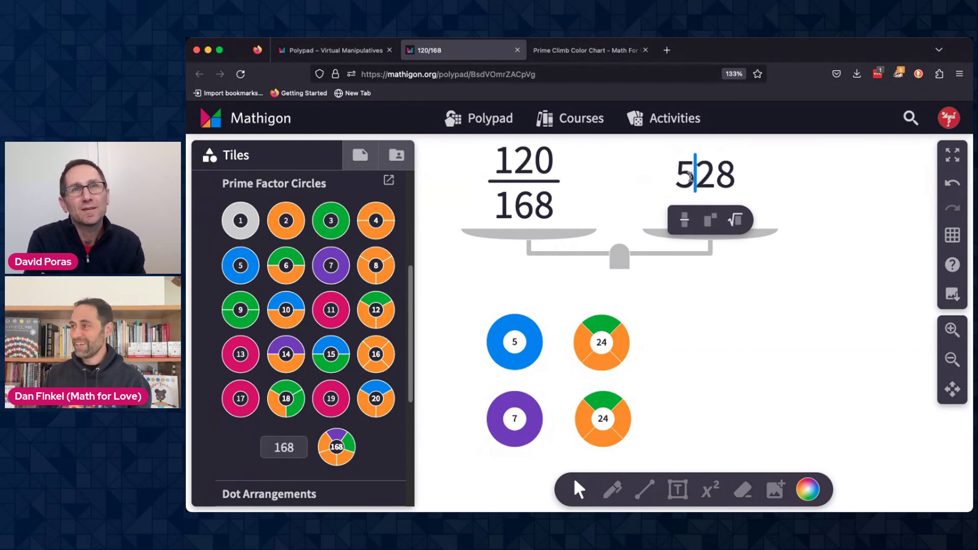
text(/)
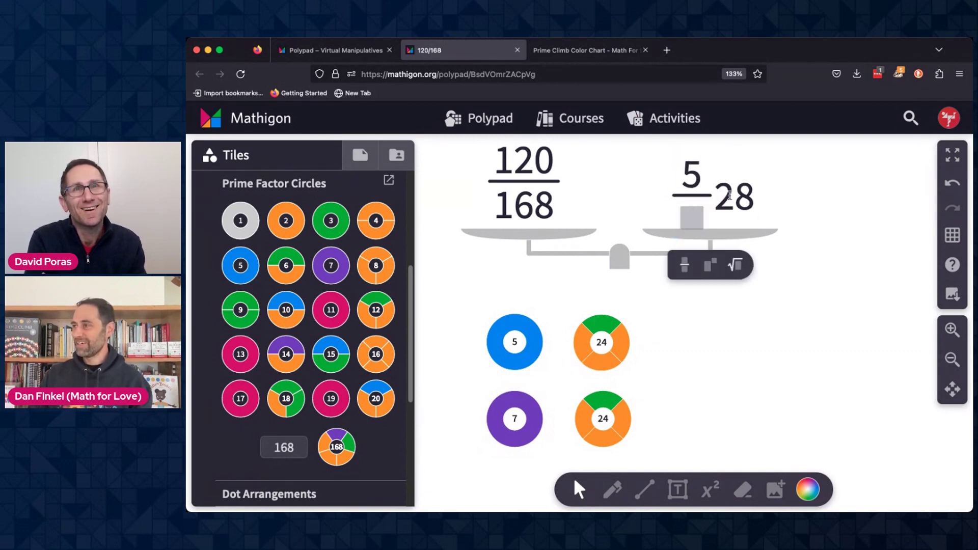
text(7)
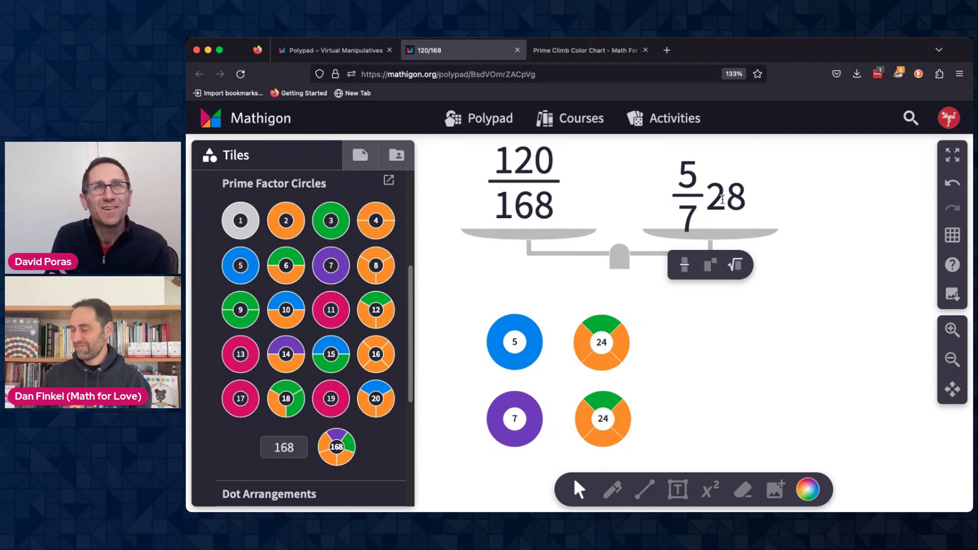
key(BackSpace)
text(7)
click(722, 200)
key(BackSpace)
key(Left)
key(Right)
key(Left)
key(Right)
key(Right)
key(BackSpace)
click(776, 336)
Step: Reseat the 5/7 fraction on the balance's right pan
click(699, 212)
drag(699, 213, 739, 205)
click(775, 367)
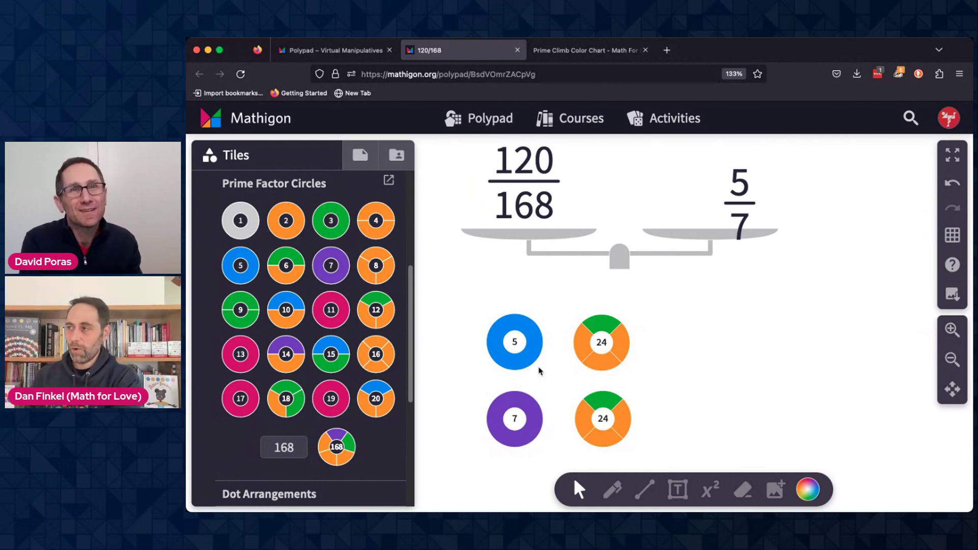
Step: Merge each 24 circle into the 5 and 7 circles, rebuilding 120 and 168
click(593, 343)
drag(593, 342, 517, 342)
drag(602, 421, 517, 422)
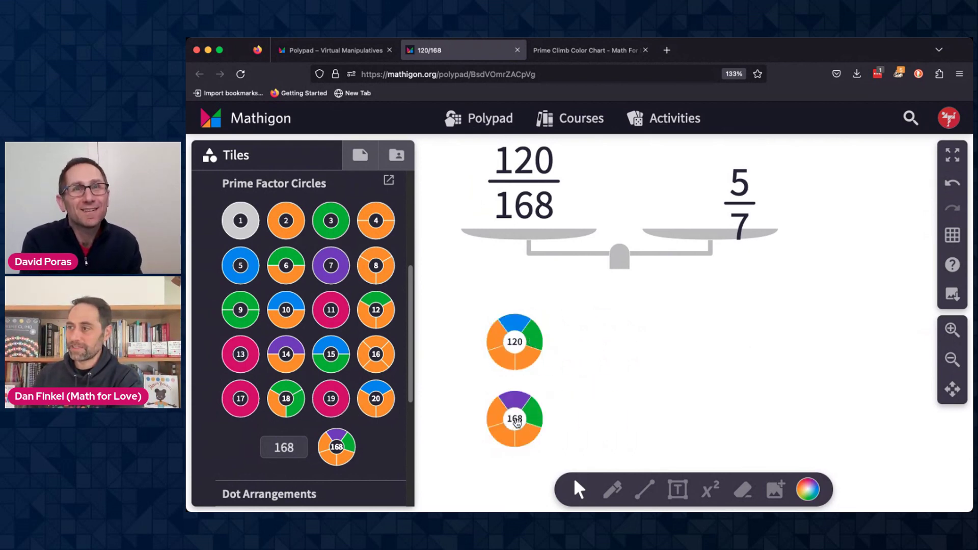
click(495, 338)
click(612, 347)
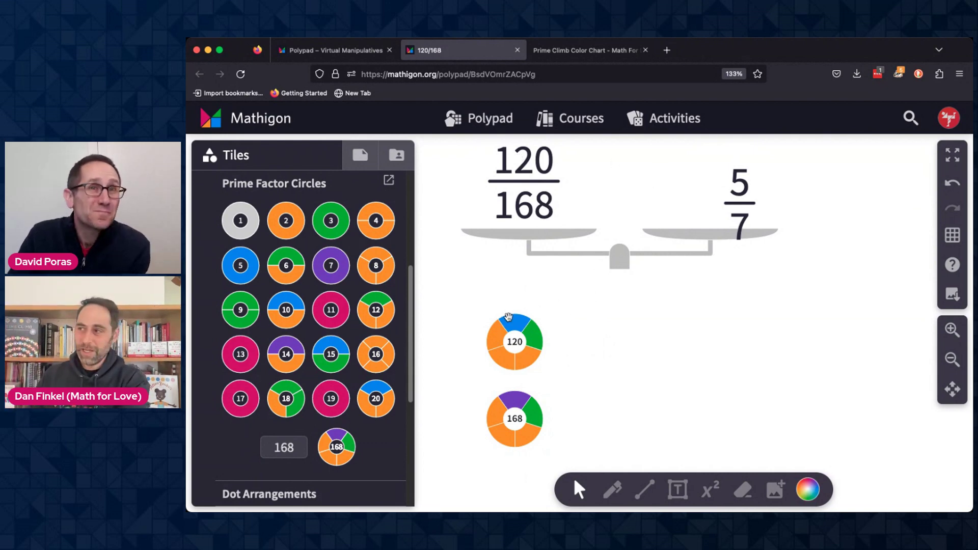
Step: Split 120 into 30 and 4, and 168 into 14 and 12, lined up in rows
click(524, 327)
click(521, 334)
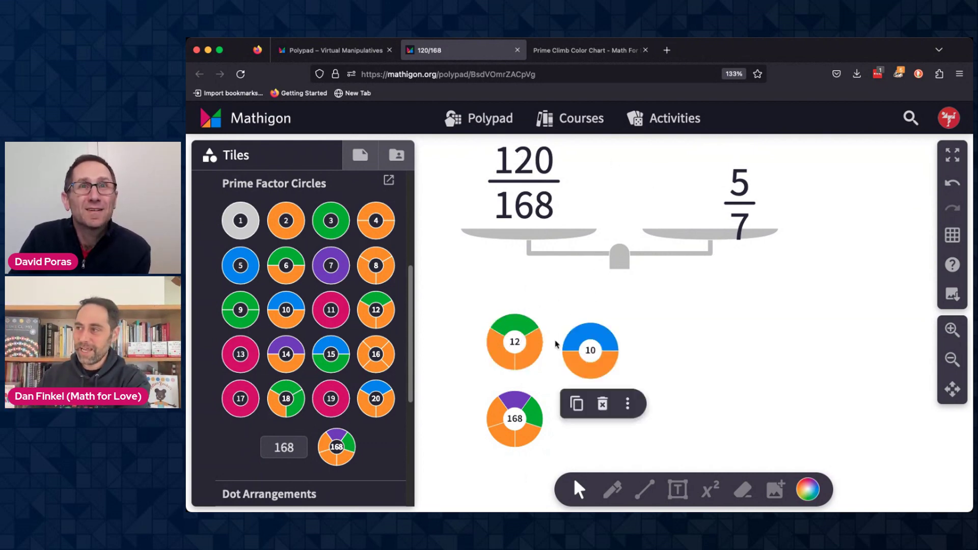
click(522, 335)
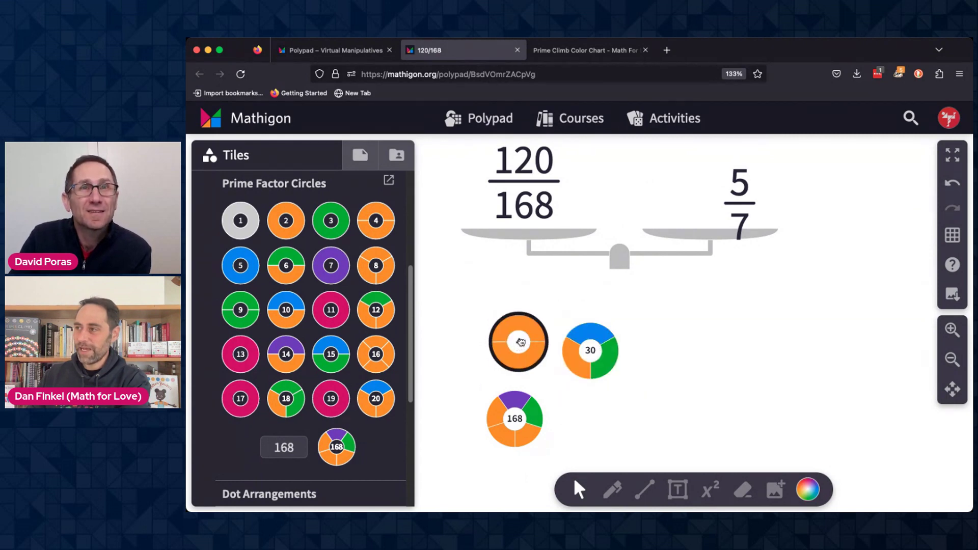
drag(521, 342, 674, 351)
drag(518, 420, 629, 423)
click(629, 424)
click(555, 422)
drag(621, 431, 672, 424)
drag(558, 428, 590, 430)
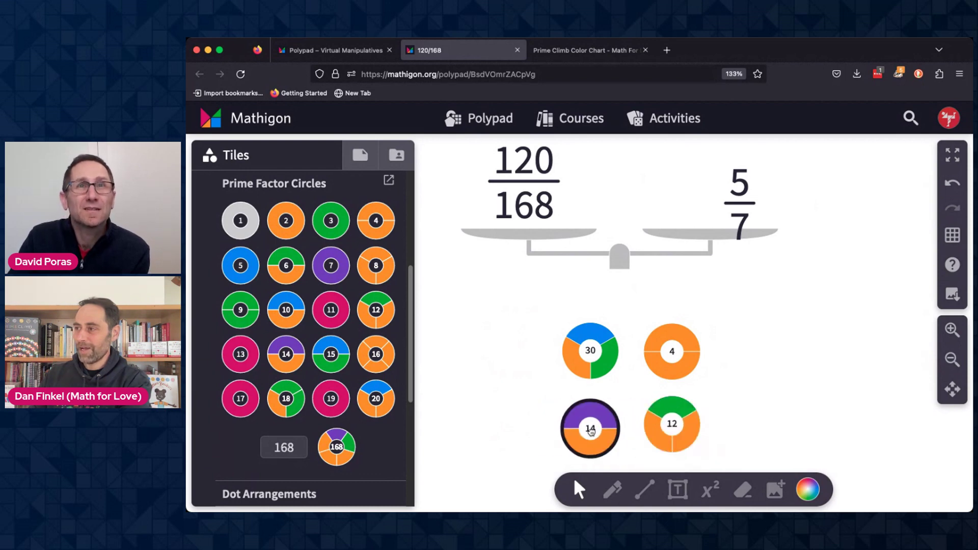
drag(672, 424, 665, 428)
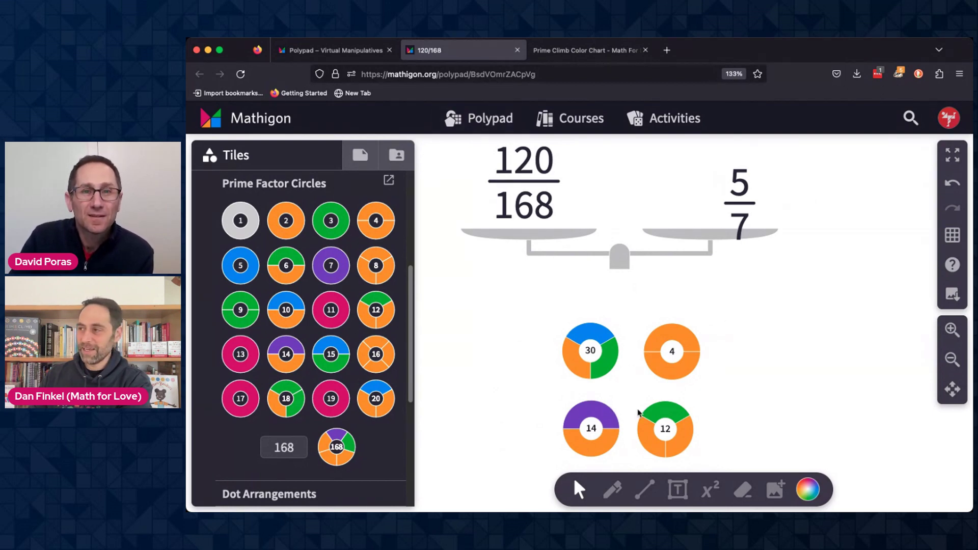
Step: Move the 2s and 3 between circles so 5, 24, 7 and 24 remain
click(675, 354)
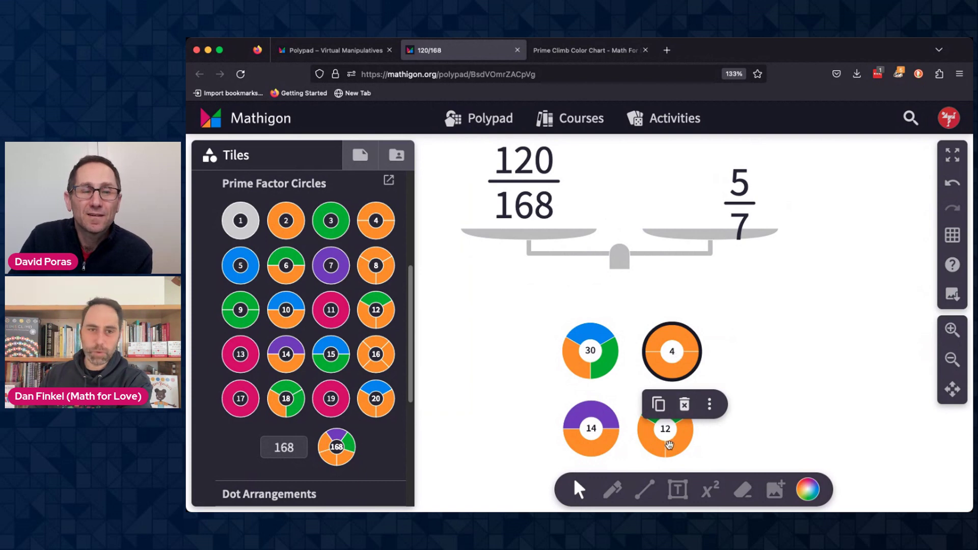
click(731, 341)
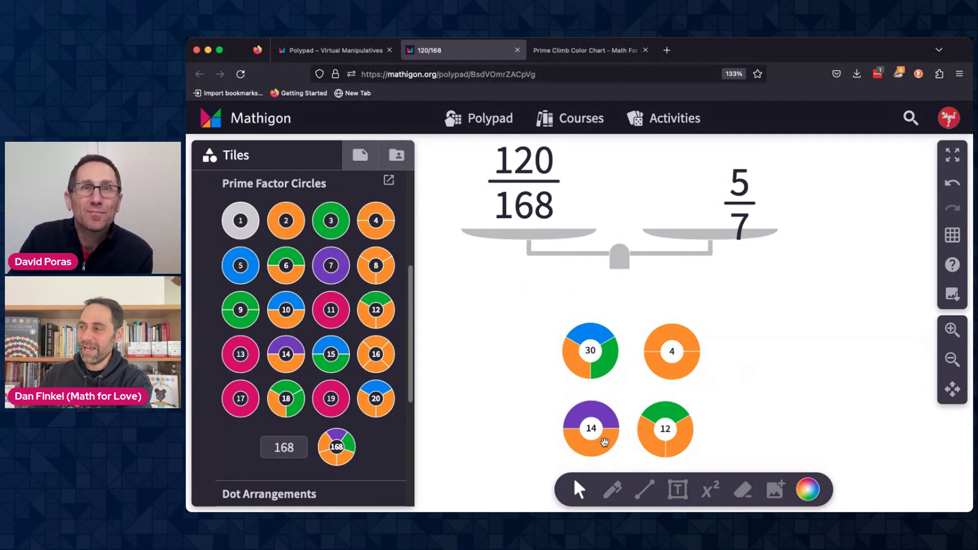
drag(604, 441, 665, 429)
drag(603, 373, 671, 352)
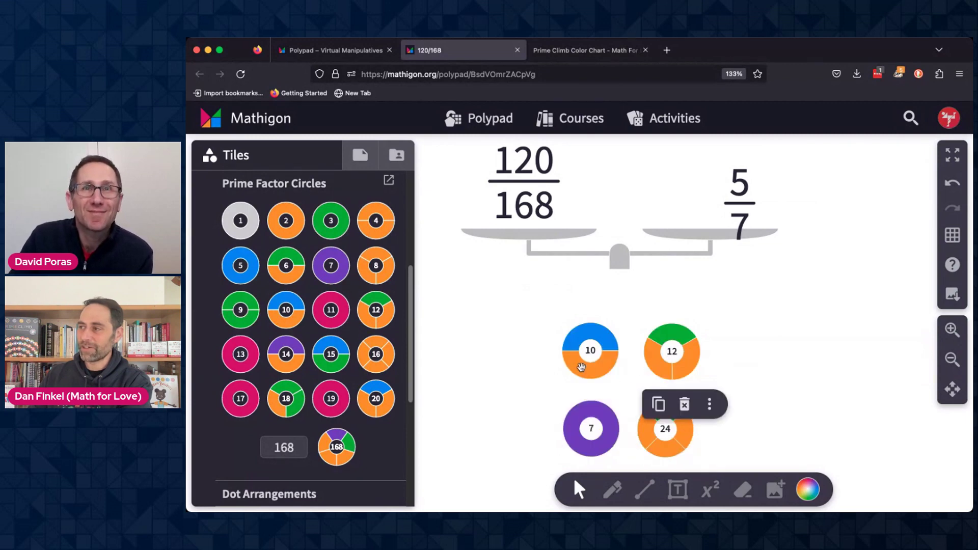
drag(581, 367, 672, 355)
click(810, 351)
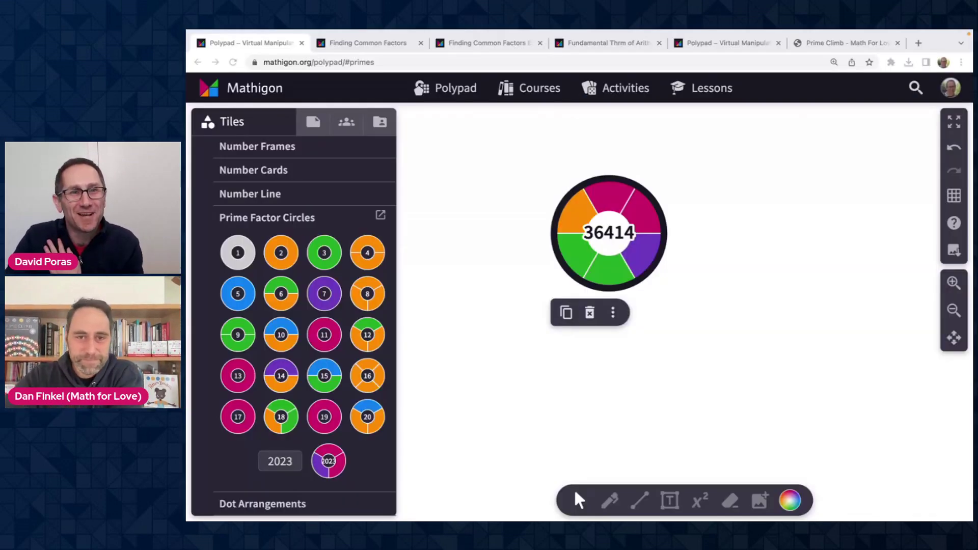
Step: Switch to the 'Finding Common Factors' canvas for 1800 and 1890
click(387, 45)
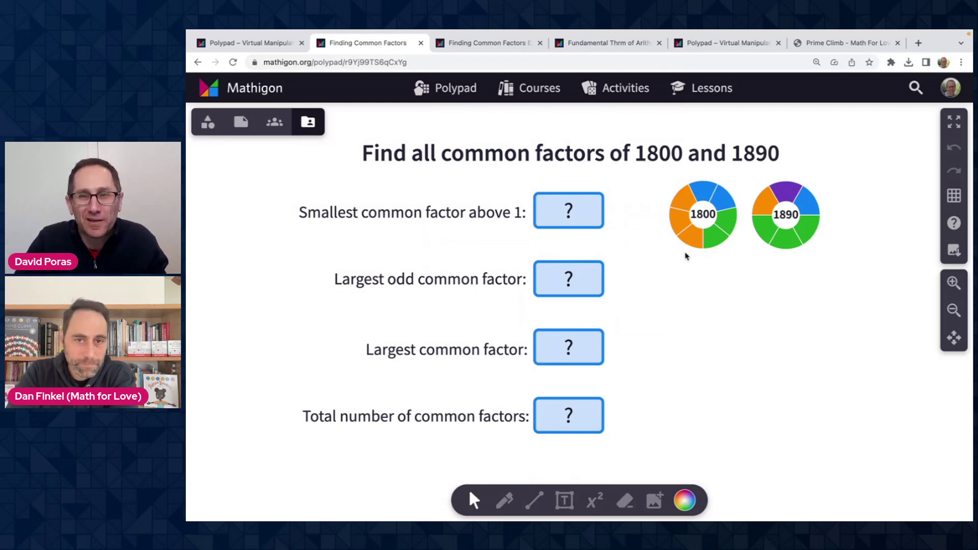
Step: Pull a factor 2 out of 1800 and 1890 and answer 2 as smallest common factor
drag(692, 237, 701, 317)
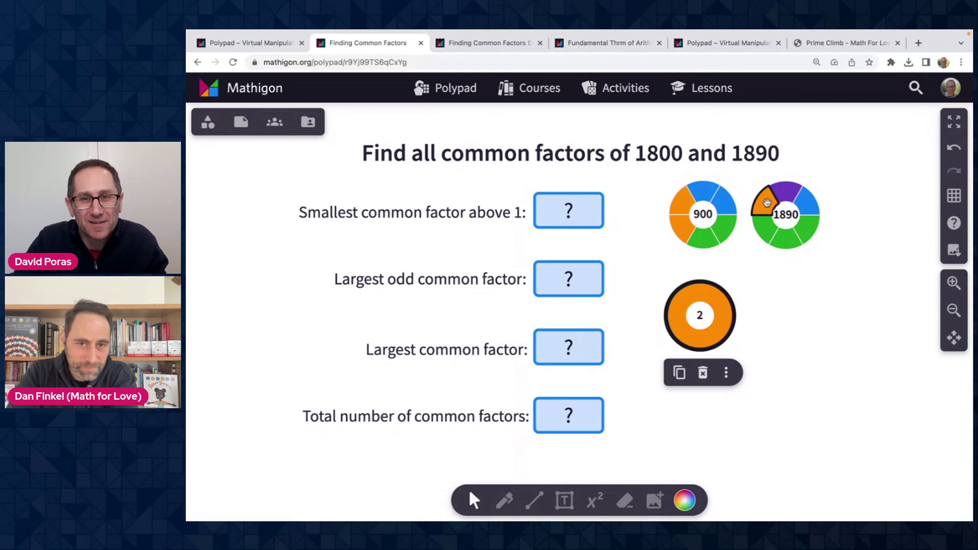
drag(763, 206, 759, 293)
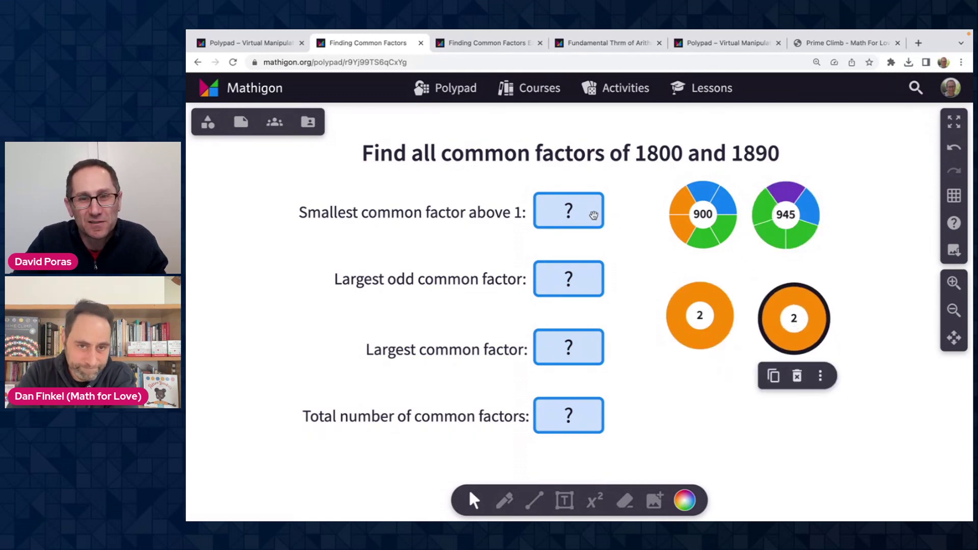
click(571, 211)
text(2)
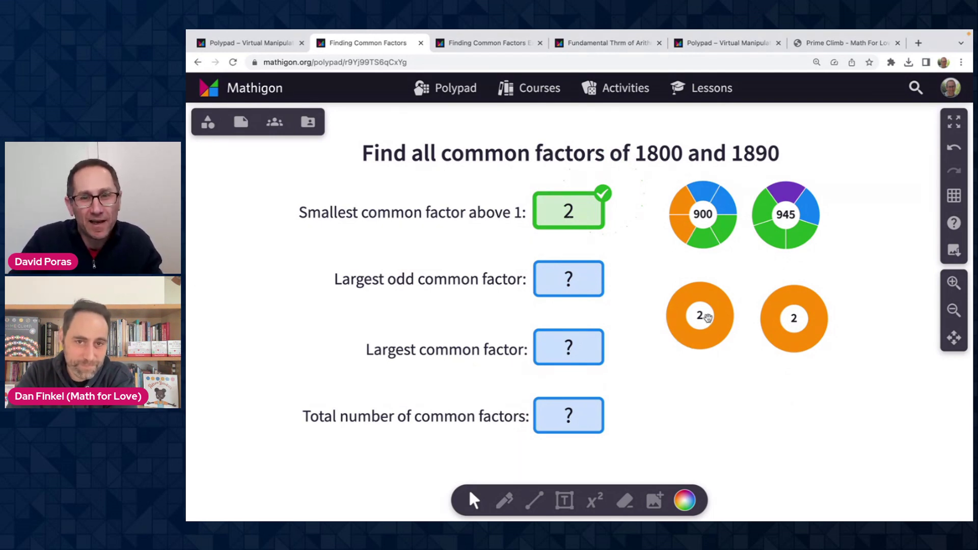
Step: Merge the two 2 circles back into 900 and 945, restoring 1800 and 1890
drag(696, 314, 698, 302)
drag(785, 320, 782, 306)
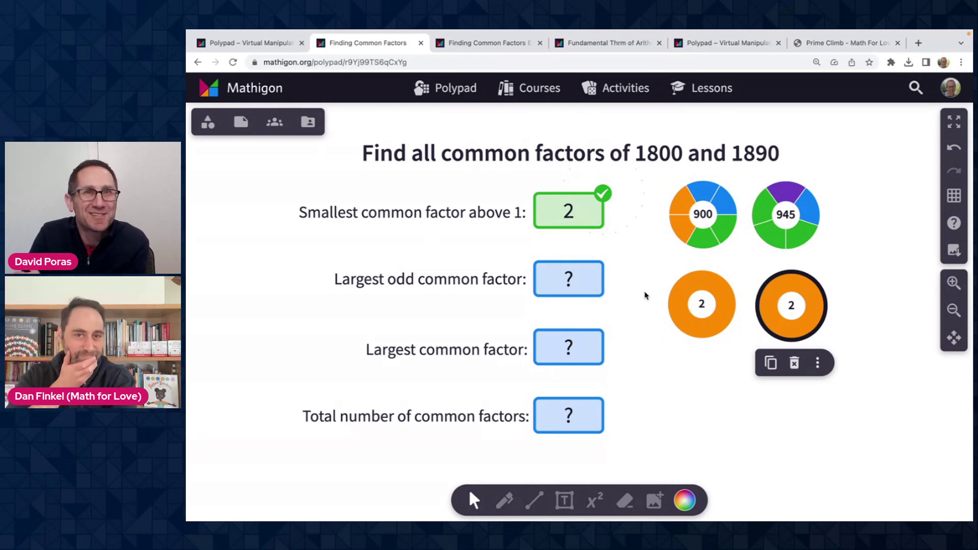
drag(702, 305, 703, 215)
drag(791, 307, 789, 223)
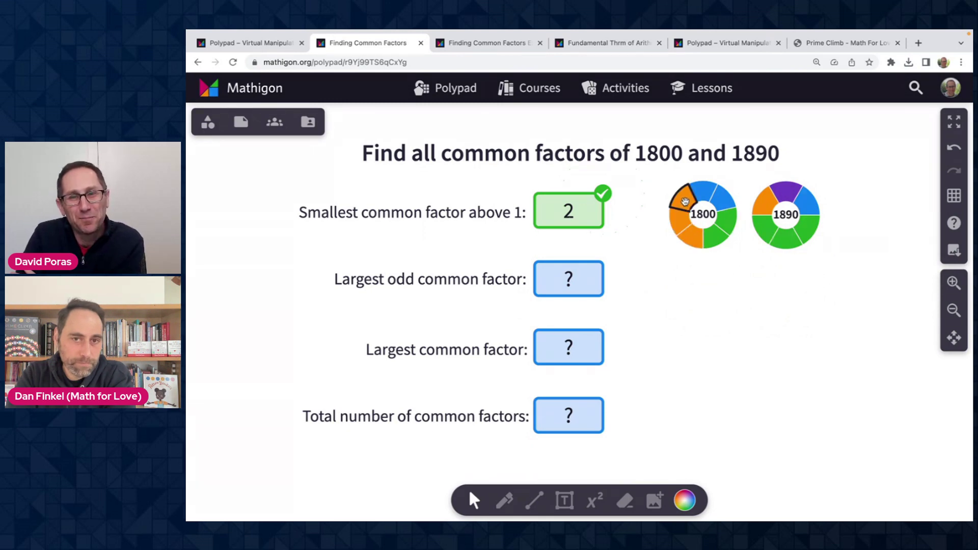
Step: Build a 45 from 3, 3 and 5 under each number and answer 45 as largest odd common factor
drag(713, 236, 705, 306)
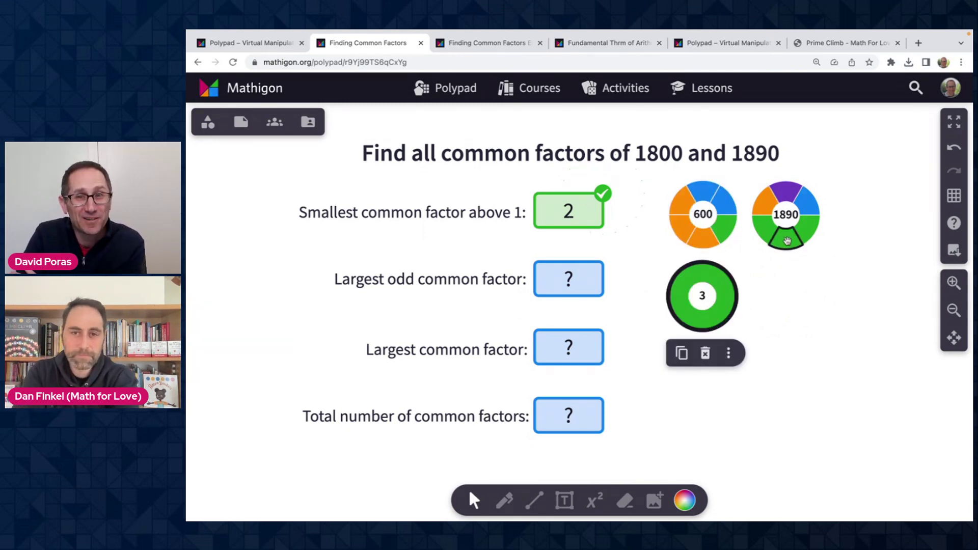
drag(786, 238, 787, 292)
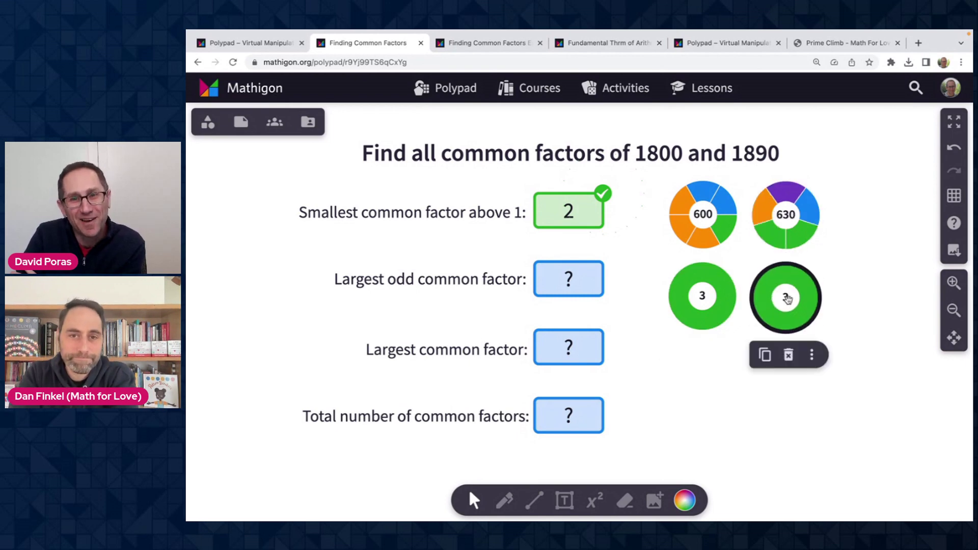
drag(720, 231, 705, 295)
drag(779, 241, 792, 285)
drag(728, 211, 710, 288)
drag(807, 216, 788, 285)
click(891, 286)
click(572, 279)
text(45)
Step: Add a 2 to each 45 to make 90 and answer 90 as largest common factor
drag(703, 239, 702, 288)
drag(766, 228, 787, 298)
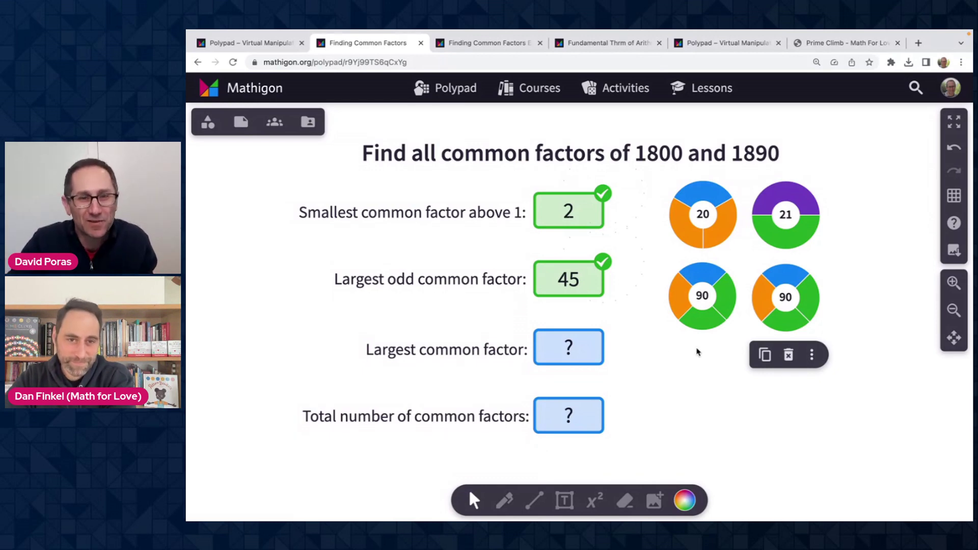
click(568, 347)
text(90)
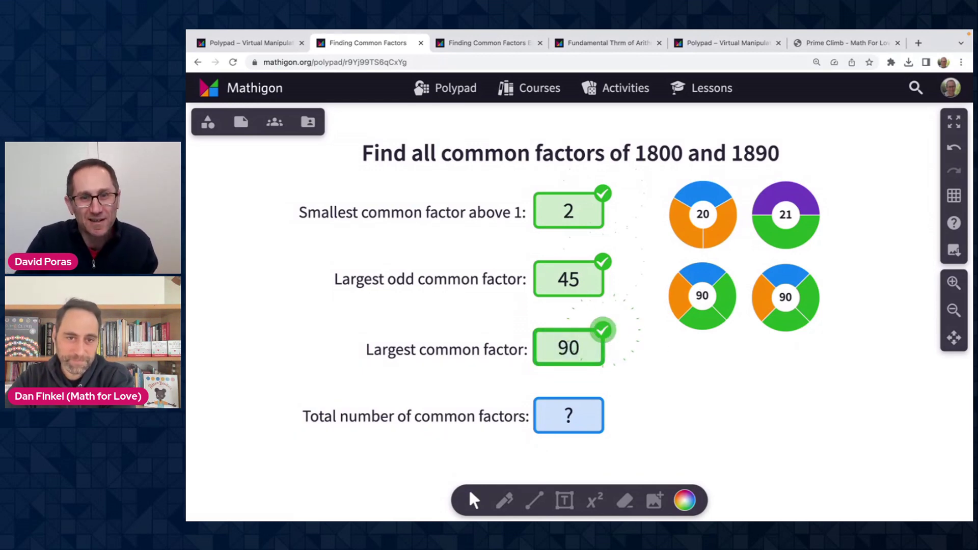
Step: Answer 12 as the number of common factors and switch to the second common-factors page
click(578, 412)
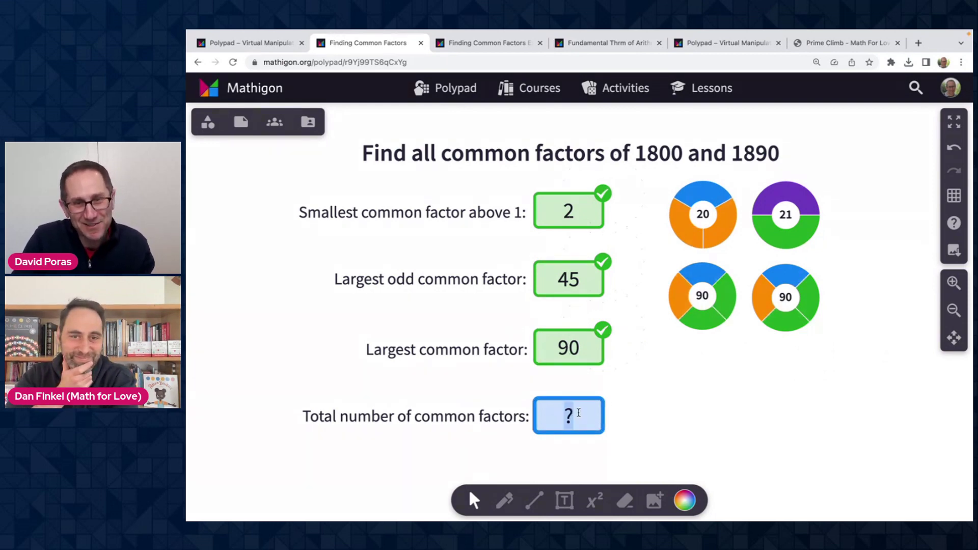
text(12)
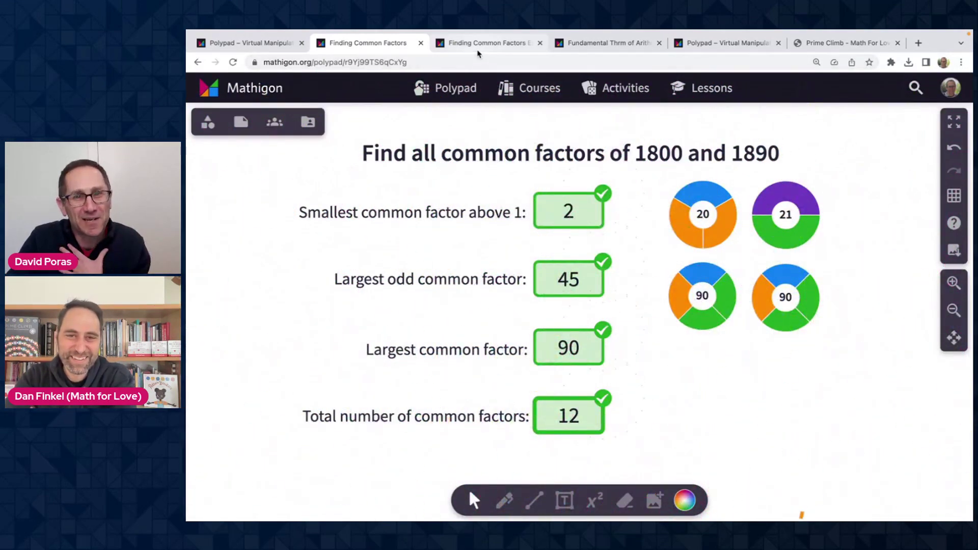
click(479, 45)
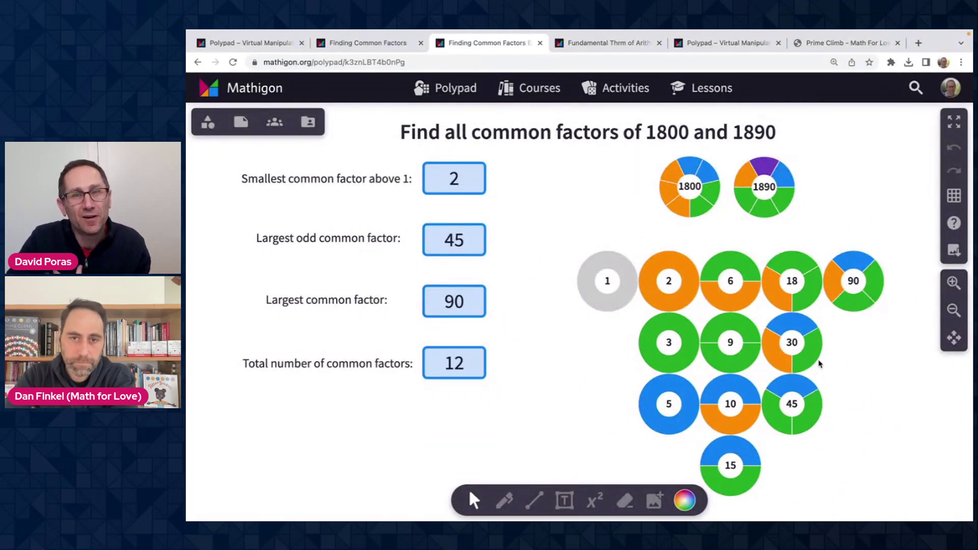
click(954, 310)
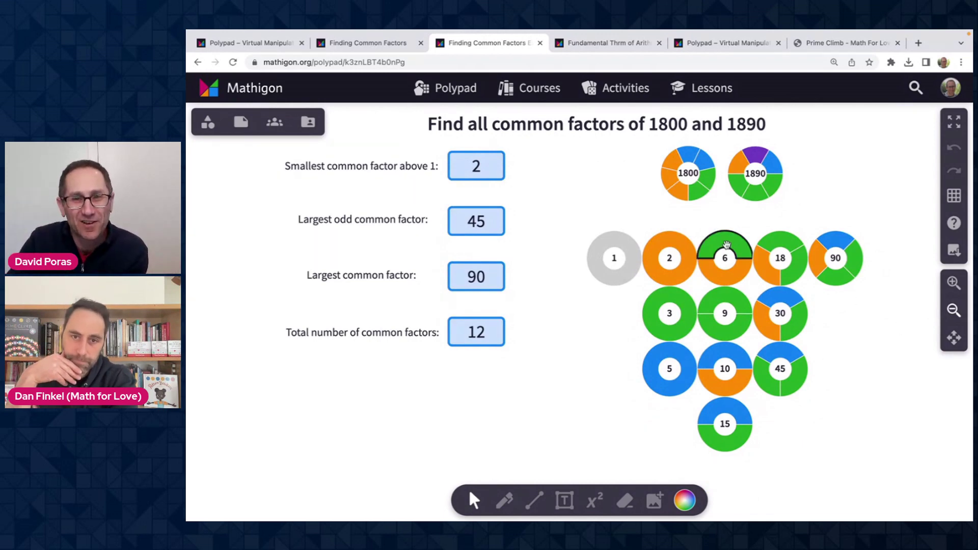
drag(673, 216, 676, 391)
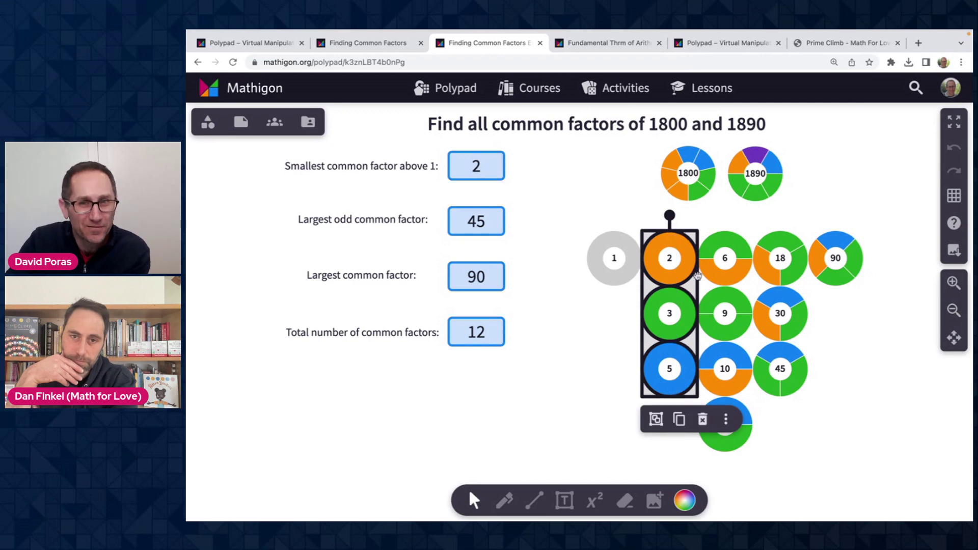
drag(715, 217, 730, 451)
drag(808, 440, 795, 215)
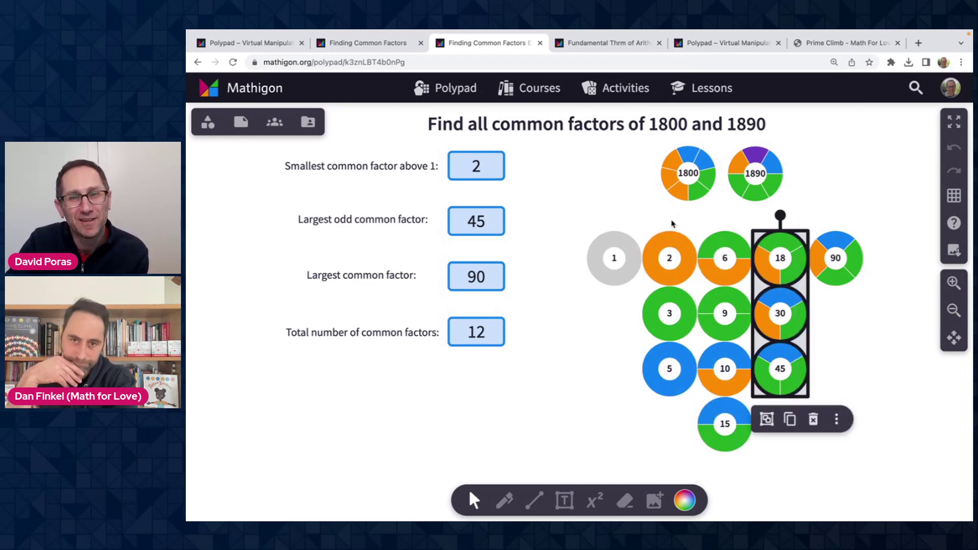
drag(670, 224, 674, 395)
drag(786, 410, 787, 224)
click(852, 170)
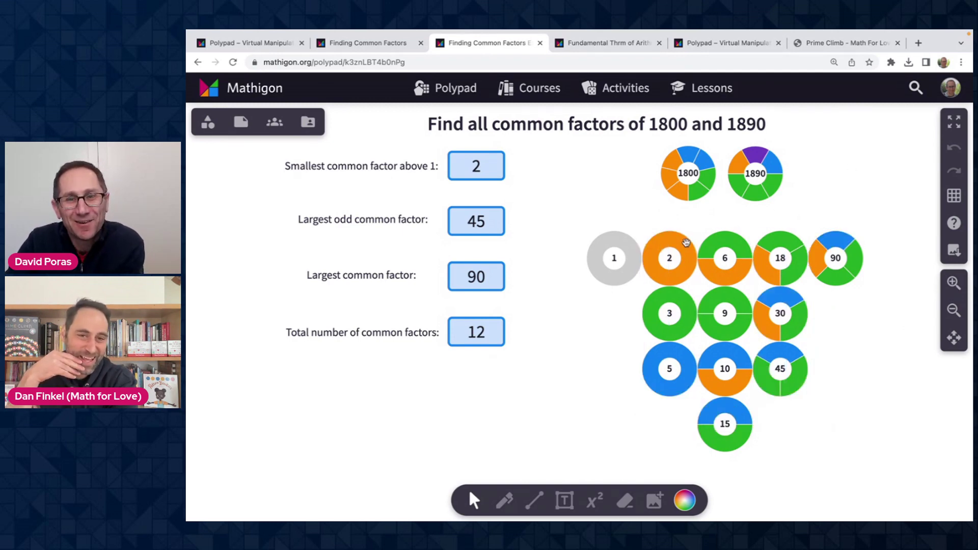
click(618, 258)
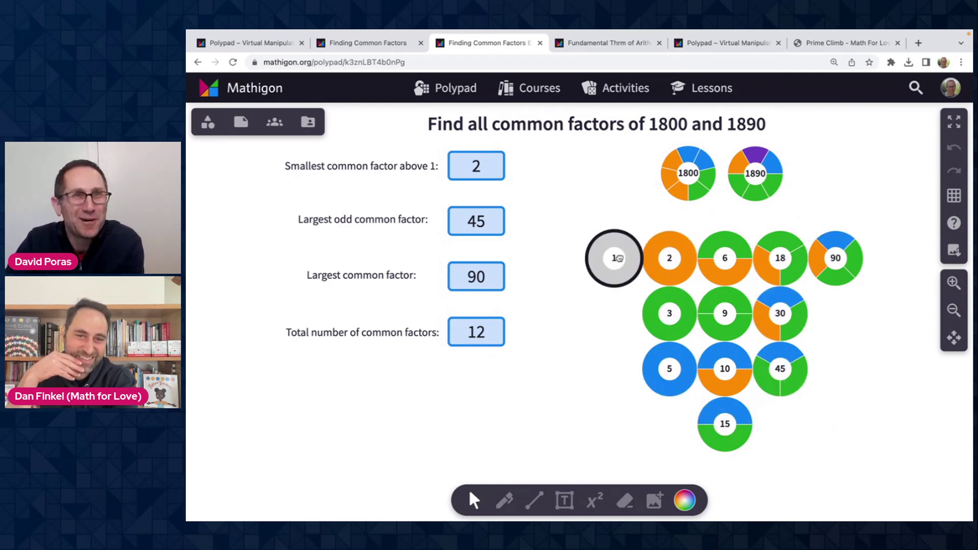
click(618, 258)
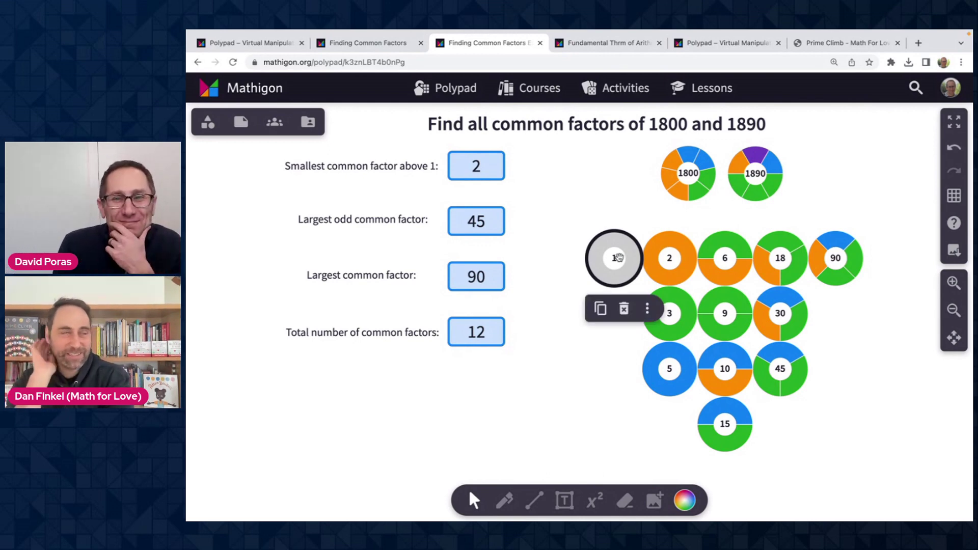
click(488, 401)
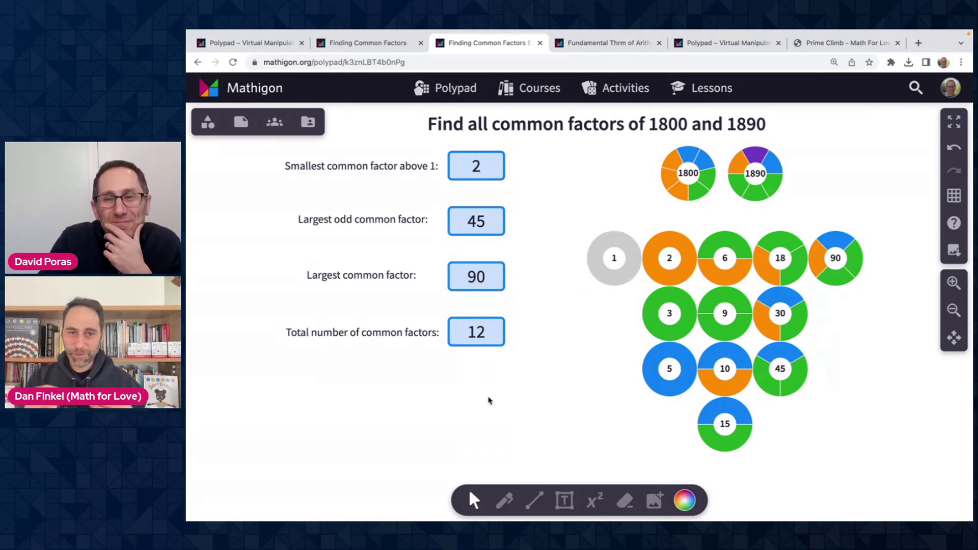
scroll(610, 373, up, 1)
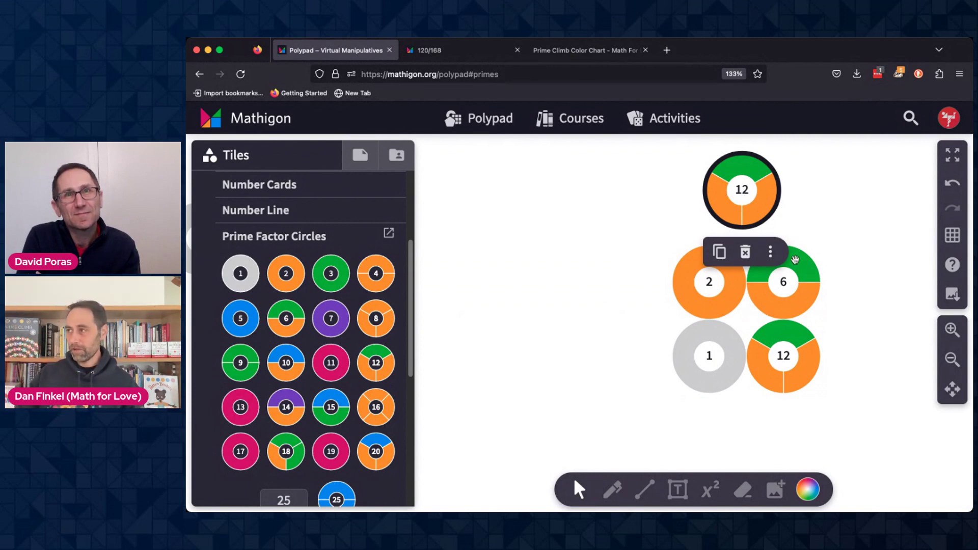
Step: Copy the 12 circle and split it into a 3 and a 4 placed beside the other factors
click(832, 216)
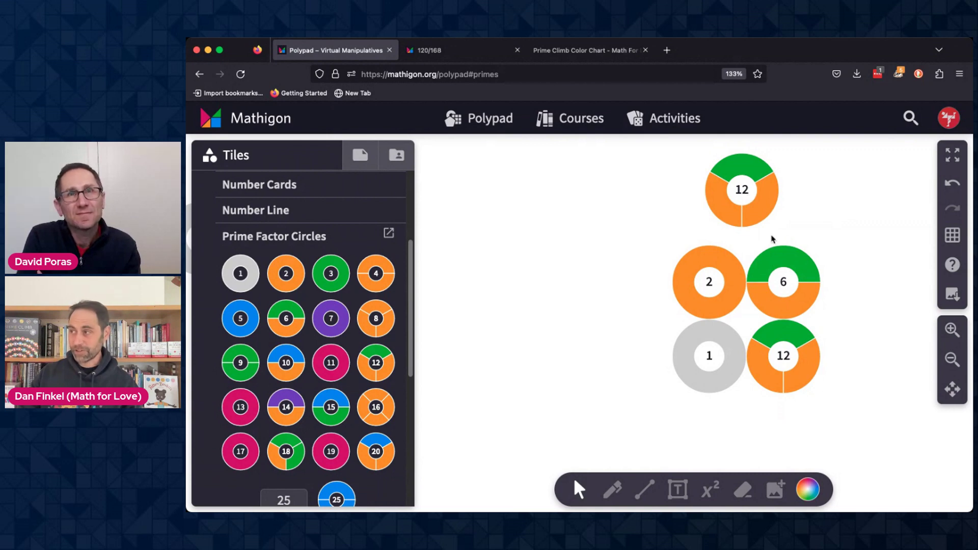
drag(743, 204, 860, 422)
drag(858, 381, 720, 412)
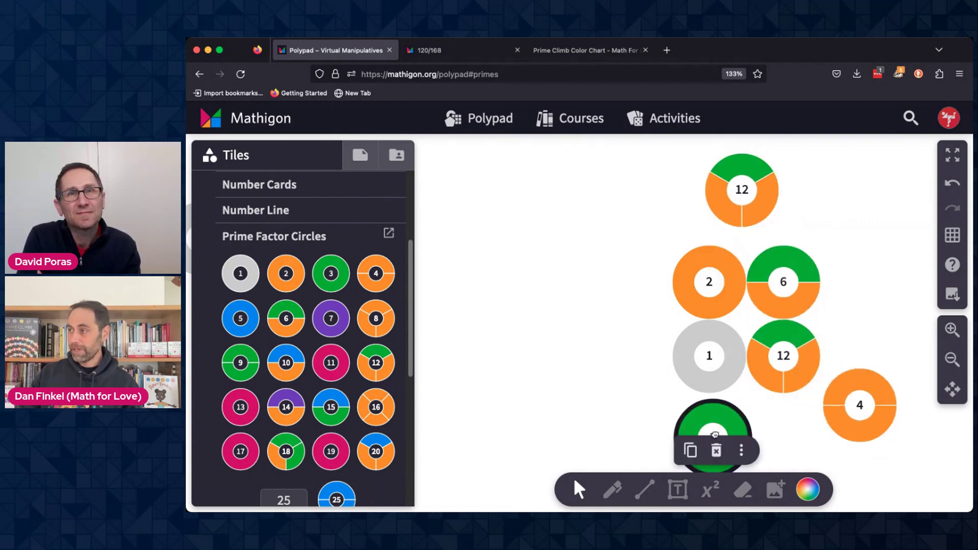
drag(860, 405, 785, 430)
click(848, 401)
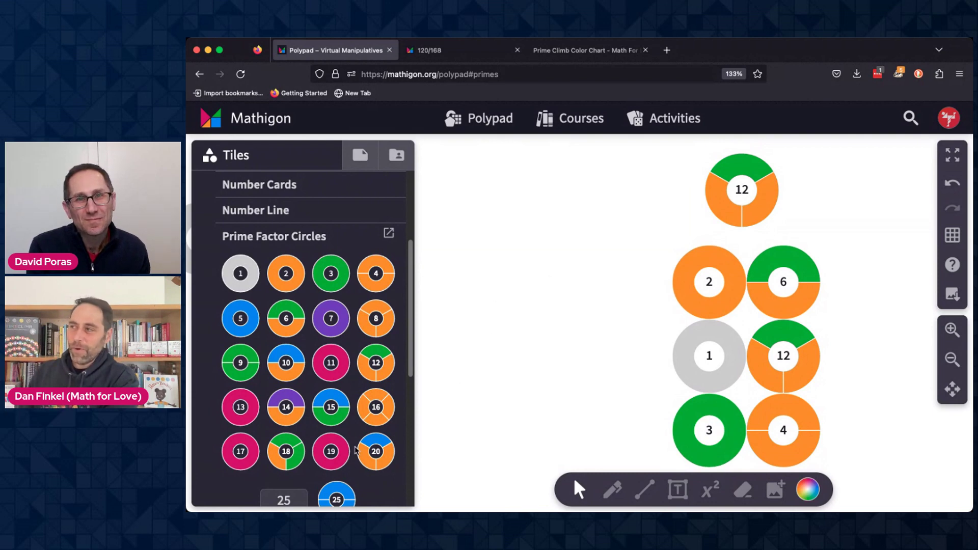
Step: Place an 18 prime factor circle from the Tiles panel left of the top 12 circle
drag(283, 456, 519, 208)
click(550, 319)
click(527, 220)
click(507, 327)
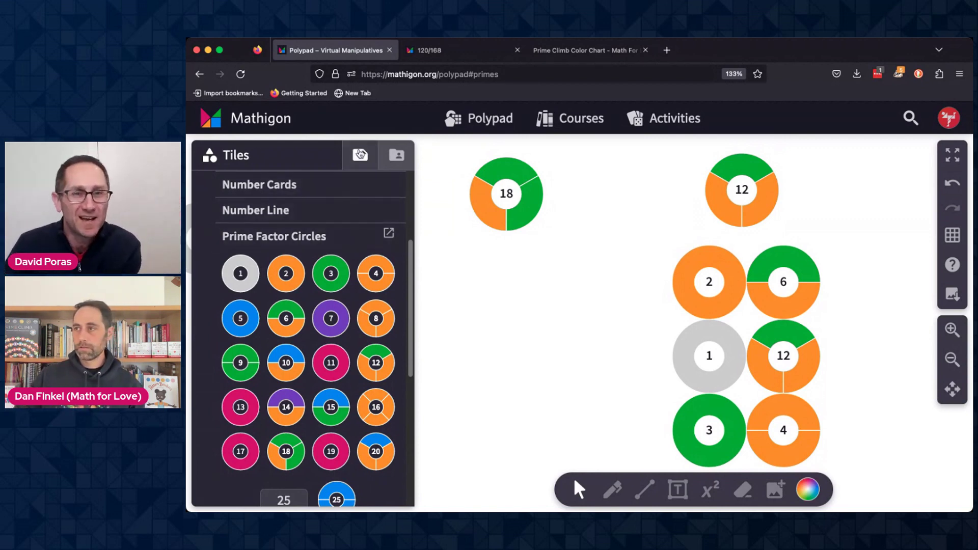
Step: Open the Bottom-Up Prime 100 Chart from the Library, discarding unsaved changes
click(397, 155)
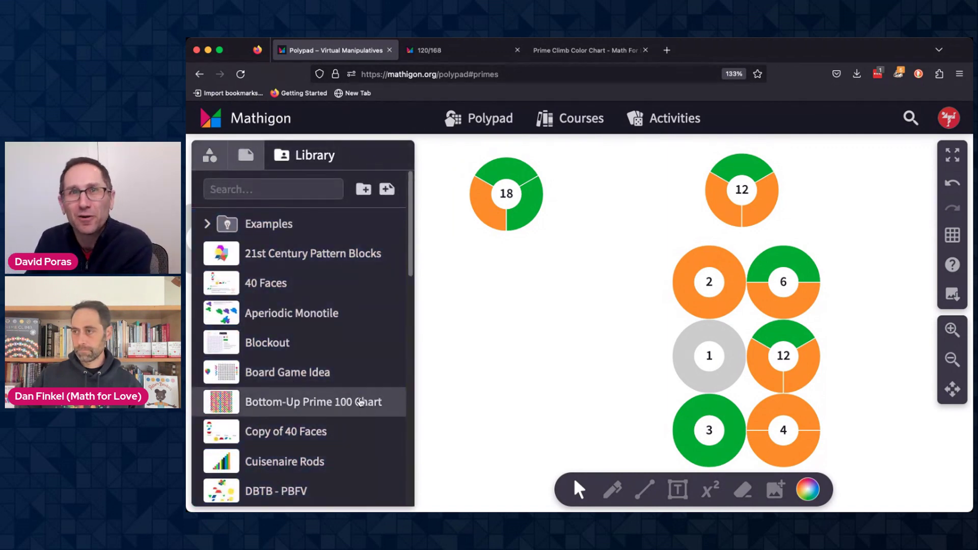
click(308, 401)
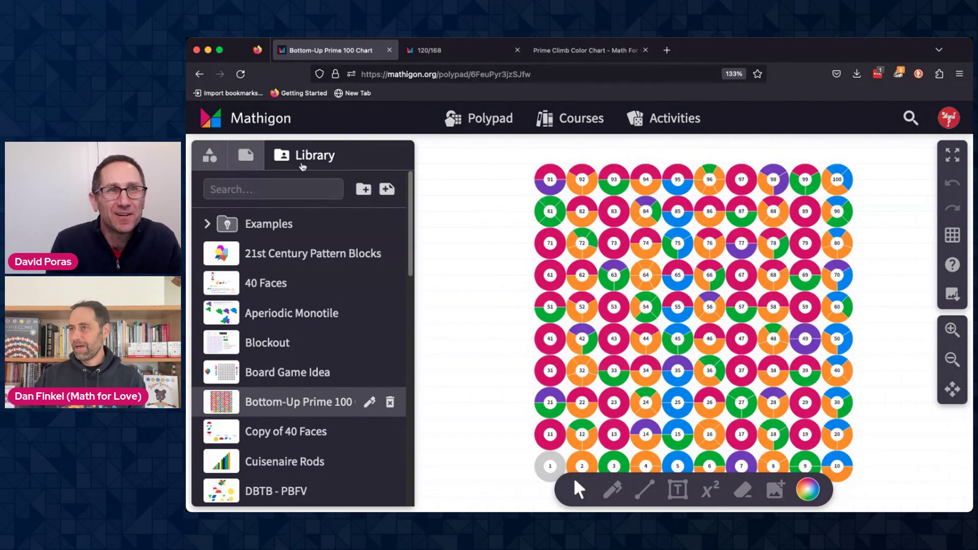
Step: Close the library, centre the 1–100 prime chart, then browse the Prime Climb Color Chart page
click(277, 157)
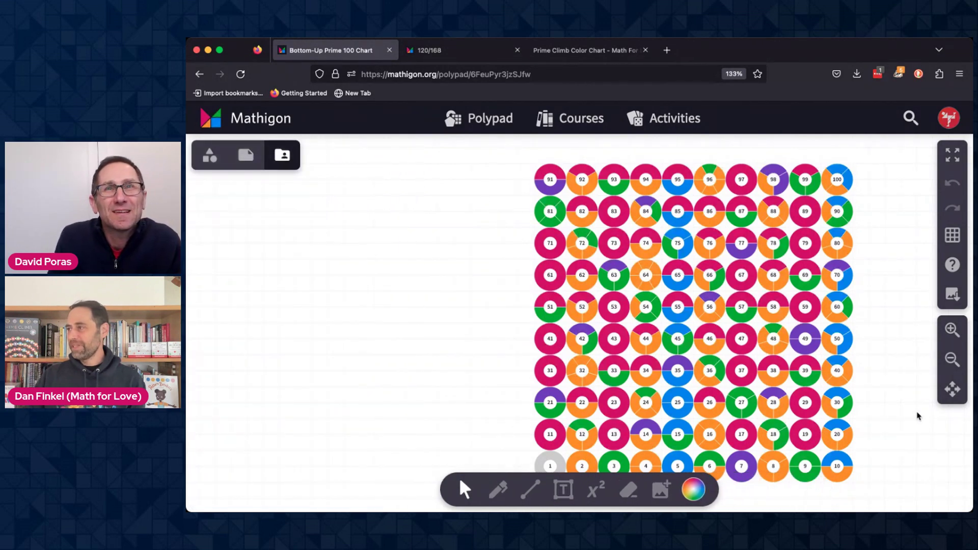
drag(915, 454, 819, 438)
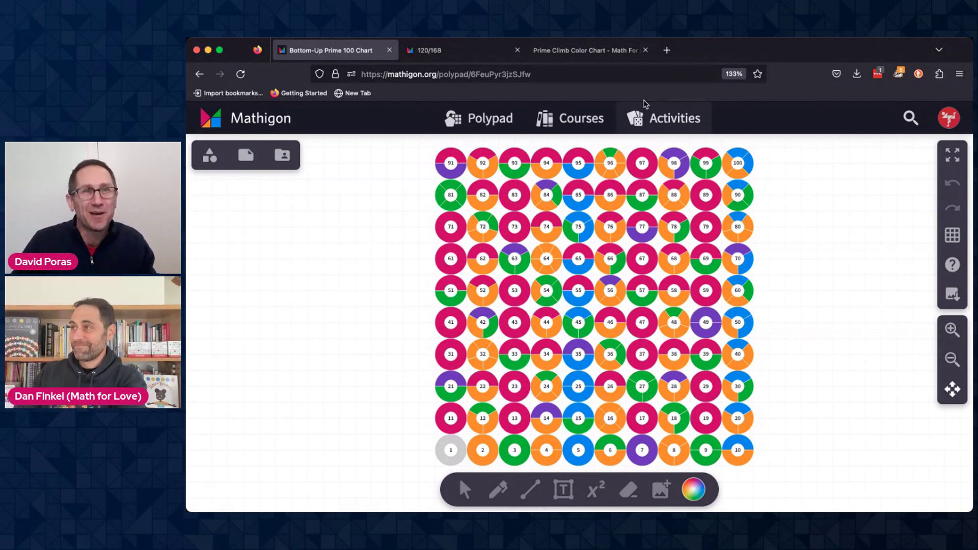
click(585, 50)
scroll(771, 411, down, 10)
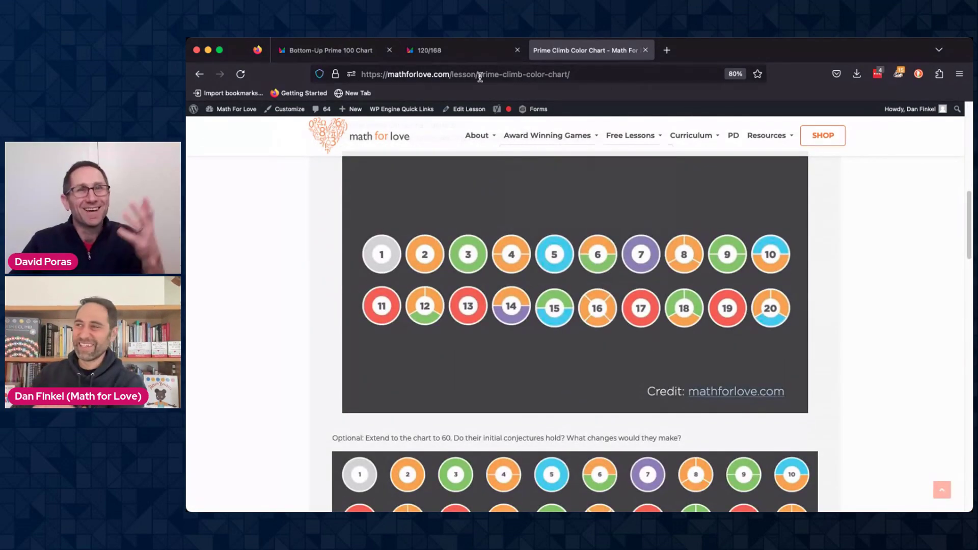
click(352, 56)
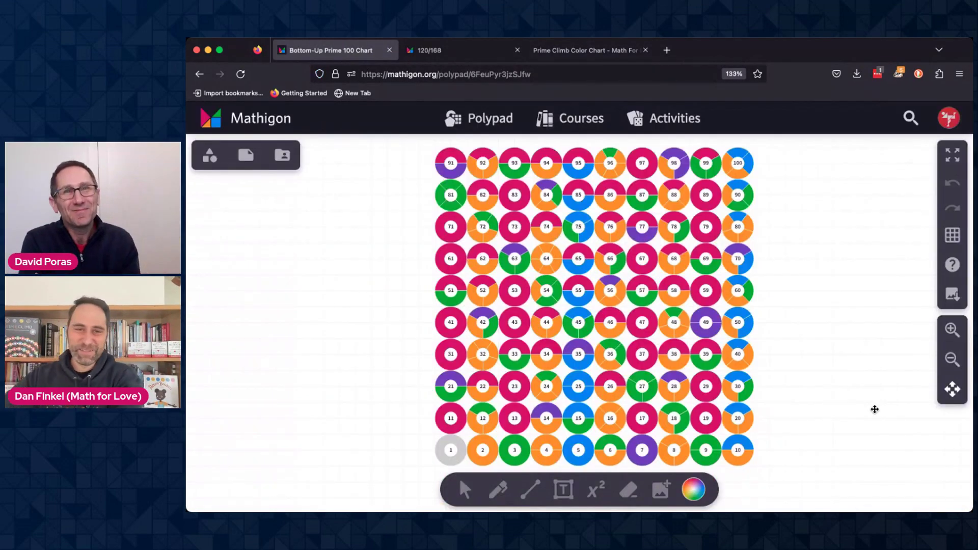